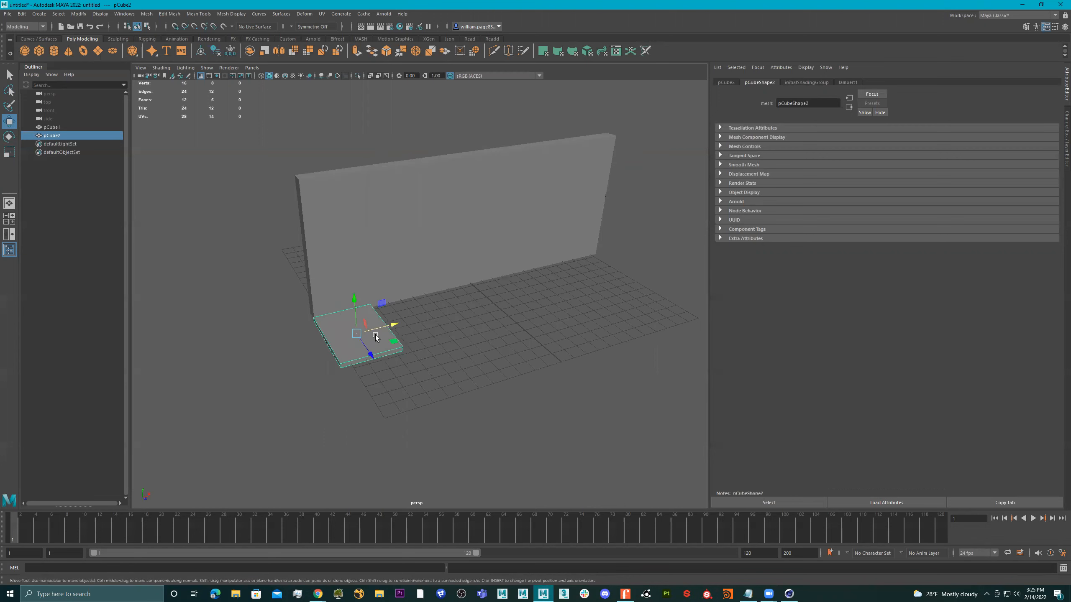
# Step: Bevel all edges of the flat slab in front of the wall with 2 segments and a fraction of 0.5
pyautogui.moveTo(464, 323); pyautogui.dragTo(465, 310, button='right')
pyautogui.moveTo(604, 218); pyautogui.dragTo(315, 447)
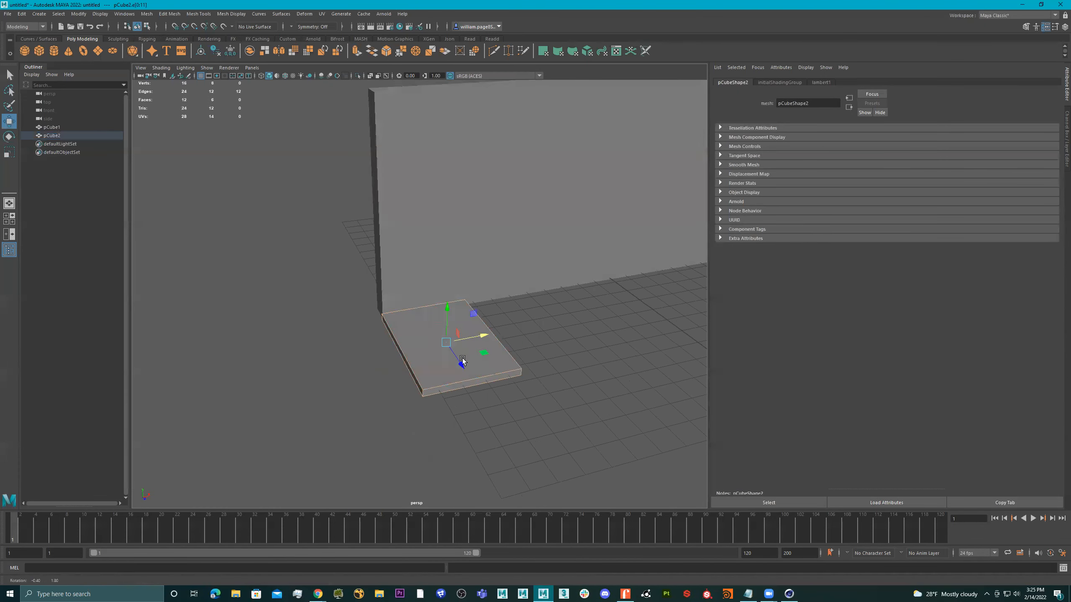
pyautogui.keyDown('alt'); pyautogui.moveTo(442, 354); pyautogui.dragTo(447, 308); pyautogui.keyUp('alt')
pyautogui.keyDown('shift'); pyautogui.moveTo(491, 283); pyautogui.dragTo(497, 289, button='right'); pyautogui.keyUp('shift')
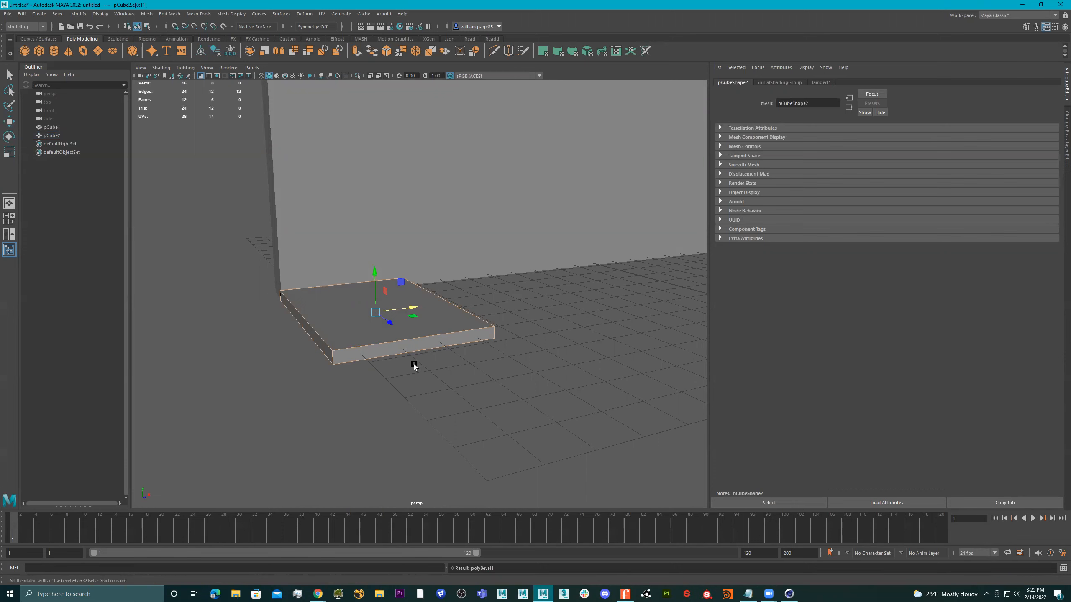
pyautogui.keyDown('alt'); pyautogui.moveTo(413, 364); pyautogui.dragTo(490, 303); pyautogui.keyUp('alt')
pyautogui.keyDown('alt'); pyautogui.moveTo(398, 365); pyautogui.dragTo(422, 257); pyautogui.keyUp('alt')
pyautogui.keyDown('alt'); pyautogui.moveTo(422, 257); pyautogui.dragTo(485, 312, button='right'); pyautogui.keyUp('alt')
pyautogui.moveTo(573, 313); pyautogui.dragTo(577, 314)
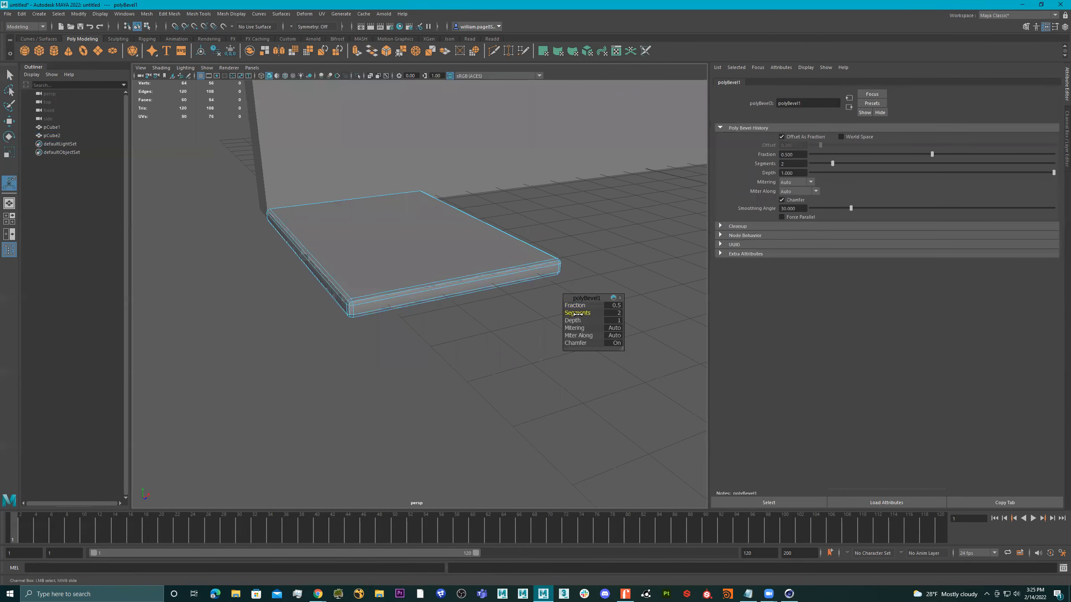
# Step: Cut two edge loops across the length and two across the width of the slab with Multi-Cut
pyautogui.keyDown('alt'); pyautogui.moveTo(418, 278); pyautogui.dragTo(378, 328); pyautogui.keyUp('alt')
pyautogui.press('q')
pyautogui.moveTo(377, 328); pyautogui.dragTo(407, 298, button='right')
pyautogui.keyDown('alt'); pyautogui.moveTo(407, 299); pyautogui.dragTo(423, 299); pyautogui.keyUp('alt')
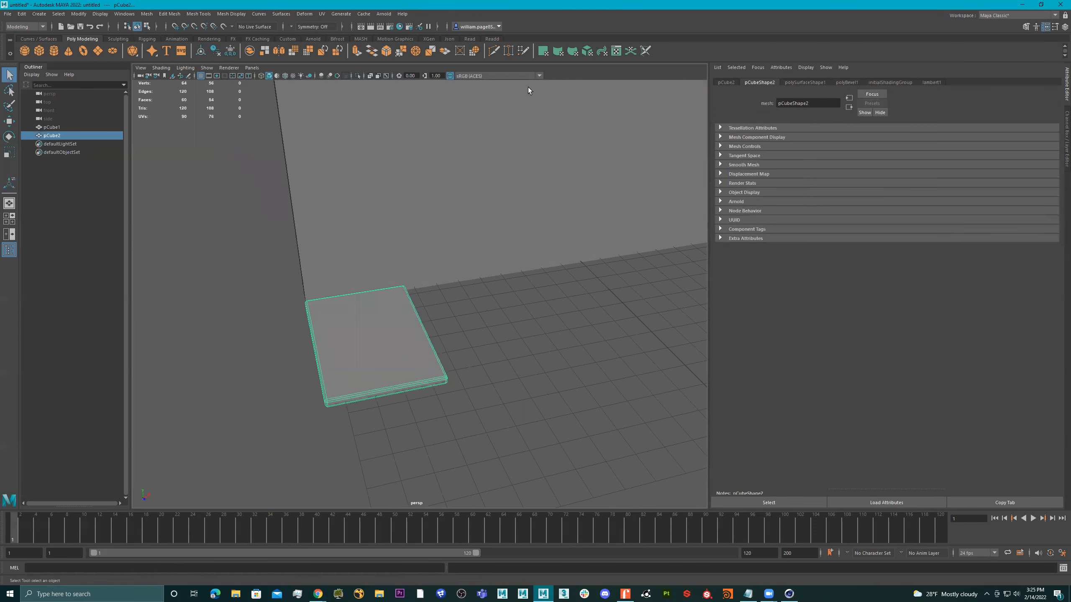
pyautogui.click(493, 51)
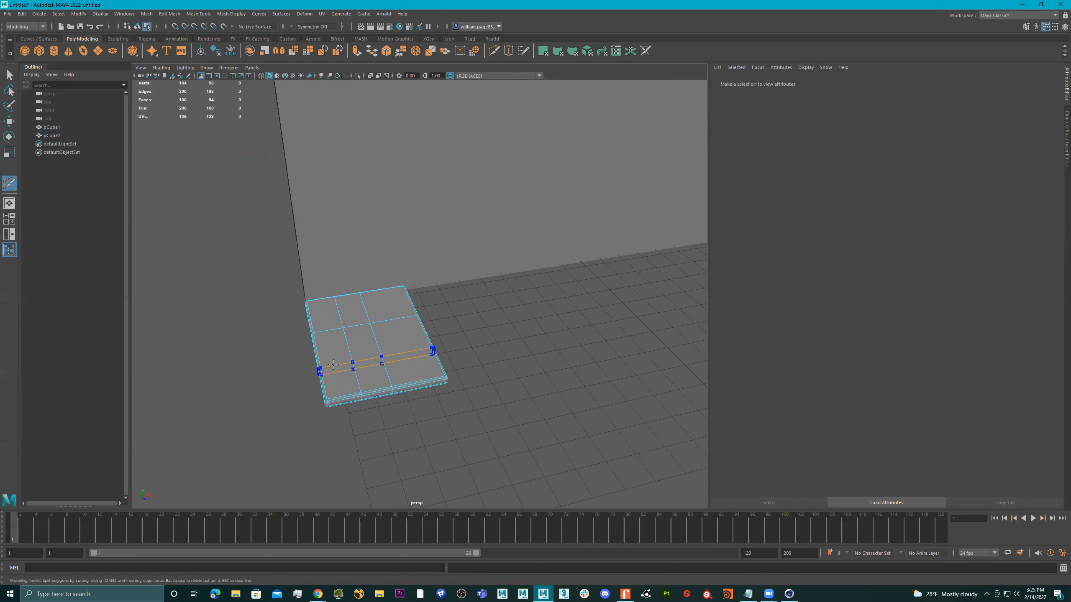
pyautogui.keyDown('alt'); pyautogui.moveTo(354, 364); pyautogui.dragTo(357, 360); pyautogui.keyUp('alt')
pyautogui.keyDown('alt'); pyautogui.moveTo(347, 347); pyautogui.dragTo(420, 331, button='right'); pyautogui.keyUp('alt')
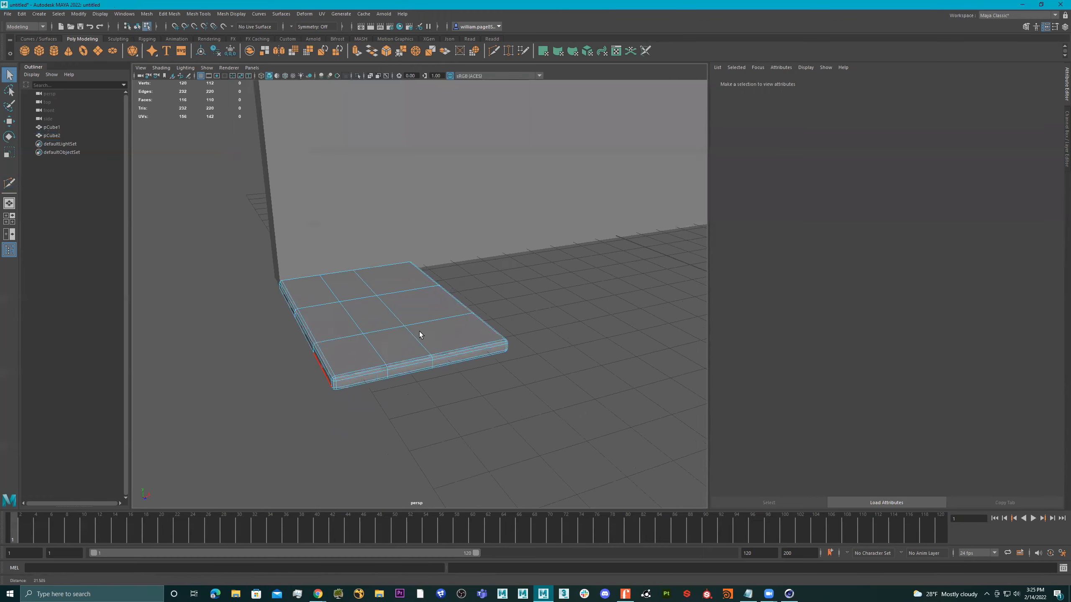
# Step: Move the vertices at one corner of the slab beside the wall slightly to make its outline irregular
pyautogui.keyDown('alt'); pyautogui.moveTo(419, 332); pyautogui.dragTo(349, 399); pyautogui.keyUp('alt')
pyautogui.keyDown('alt'); pyautogui.moveTo(400, 407); pyautogui.dragTo(424, 371, button='middle'); pyautogui.keyUp('alt')
pyautogui.keyDown('alt'); pyautogui.moveTo(419, 375); pyautogui.dragTo(426, 254); pyautogui.keyUp('alt')
pyautogui.click(397, 331)
pyautogui.press('e')
pyautogui.press('w')
pyautogui.keyDown('alt'); pyautogui.moveTo(425, 253); pyautogui.dragTo(455, 251, button='right'); pyautogui.keyUp('alt')
pyautogui.rightClick(411, 236)
pyautogui.click(370, 236)
pyautogui.moveTo(380, 253); pyautogui.dragTo(379, 254)
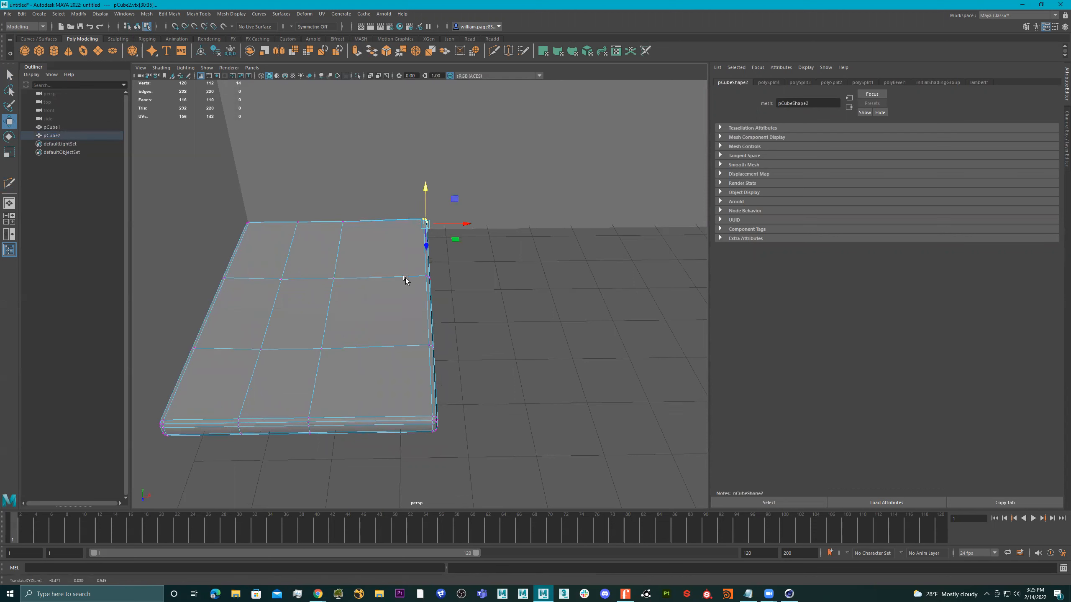
# Step: Nudge the vertices at further corners of the slab and return to object selection
pyautogui.keyDown('alt'); pyautogui.moveTo(406, 280); pyautogui.dragTo(413, 337, button='right'); pyautogui.keyUp('alt')
pyautogui.keyDown('alt'); pyautogui.moveTo(412, 337); pyautogui.dragTo(447, 305, button='middle'); pyautogui.keyUp('alt')
pyautogui.moveTo(474, 341); pyautogui.dragTo(501, 330)
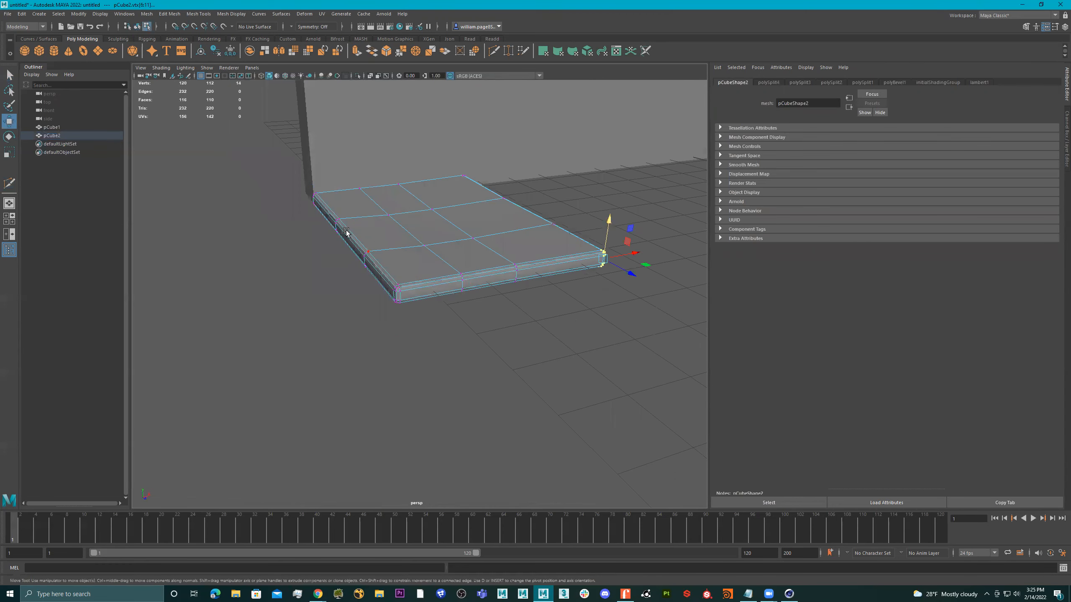
pyautogui.moveTo(338, 189); pyautogui.dragTo(337, 188)
pyautogui.moveTo(355, 195); pyautogui.dragTo(408, 207, button='right')
pyautogui.click(606, 206)
pyautogui.keyDown('alt'); pyautogui.moveTo(606, 206); pyautogui.dragTo(453, 294); pyautogui.keyUp('alt')
pyautogui.keyDown('alt'); pyautogui.moveTo(453, 294); pyautogui.dragTo(437, 294, button='right'); pyautogui.keyUp('alt')
pyautogui.keyDown('alt'); pyautogui.moveTo(543, 298); pyautogui.dragTo(446, 291, button='middle'); pyautogui.keyUp('alt')
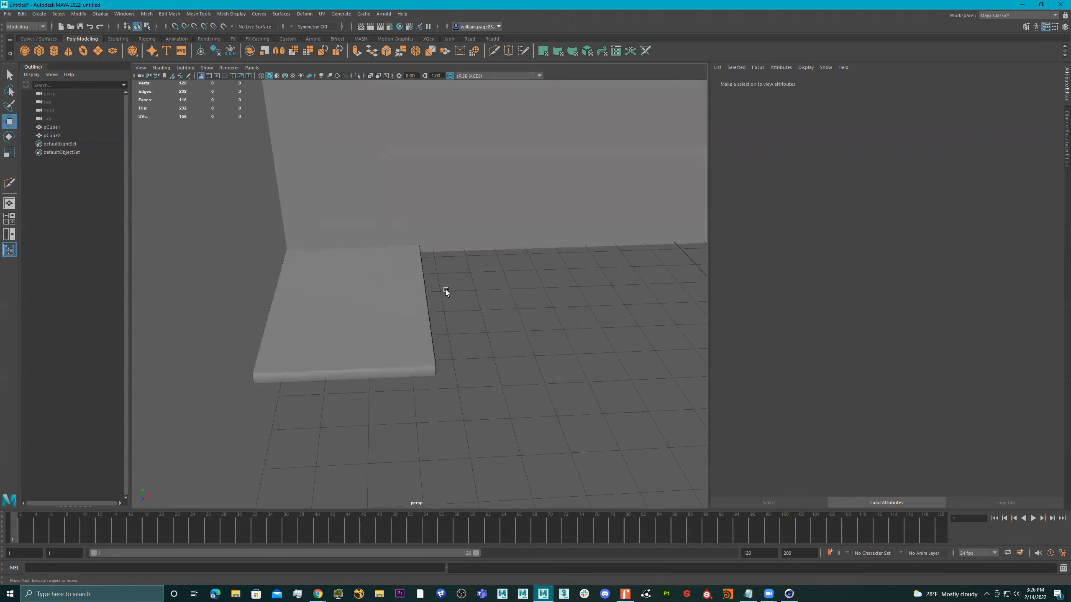
# Step: Bevel all edges of the wall with 2 segments and a fraction of 0.14
pyautogui.click(413, 296)
pyautogui.keyDown('alt'); pyautogui.moveTo(471, 280); pyautogui.dragTo(342, 287, button='right'); pyautogui.keyUp('alt')
pyautogui.keyDown('alt'); pyautogui.moveTo(529, 272); pyautogui.dragTo(472, 355, button='middle'); pyautogui.keyUp('alt')
pyautogui.keyDown('alt'); pyautogui.moveTo(473, 356); pyautogui.dragTo(469, 311, button='right'); pyautogui.keyUp('alt')
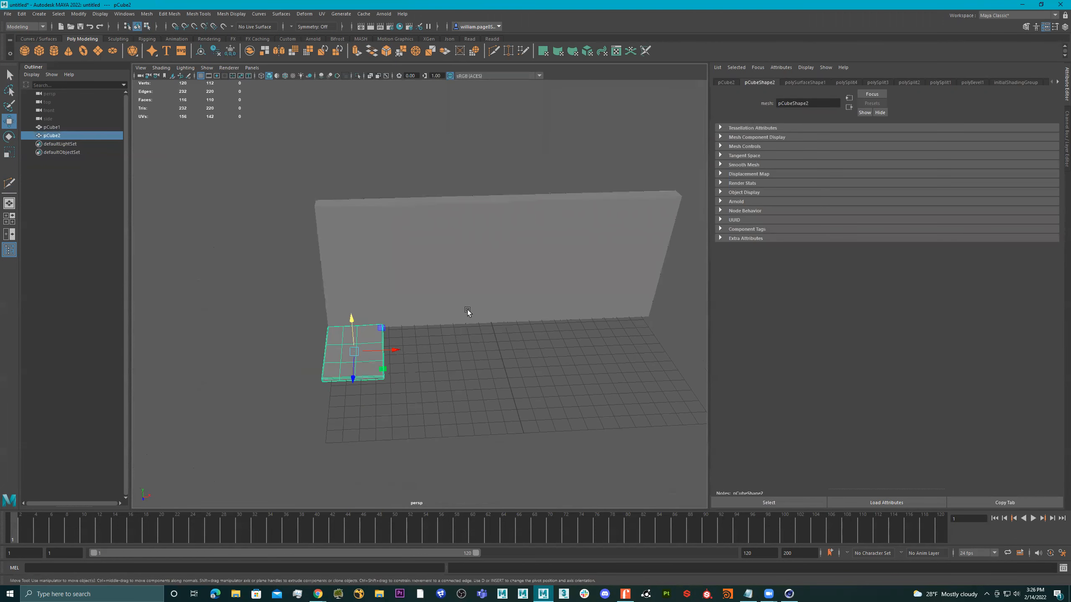
pyautogui.click(459, 250)
pyautogui.moveTo(461, 249); pyautogui.dragTo(477, 151, button='right')
pyautogui.moveTo(228, 167); pyautogui.dragTo(698, 353)
pyautogui.keyDown('shift'); pyautogui.moveTo(469, 275); pyautogui.dragTo(504, 277, button='right'); pyautogui.keyUp('shift')
pyautogui.keyDown('alt'); pyautogui.moveTo(442, 268); pyautogui.dragTo(578, 313); pyautogui.keyUp('alt')
pyautogui.keyDown('alt'); pyautogui.moveTo(405, 238); pyautogui.dragTo(415, 257, button='middle'); pyautogui.keyUp('alt')
pyautogui.moveTo(570, 305); pyautogui.dragTo(557, 306)
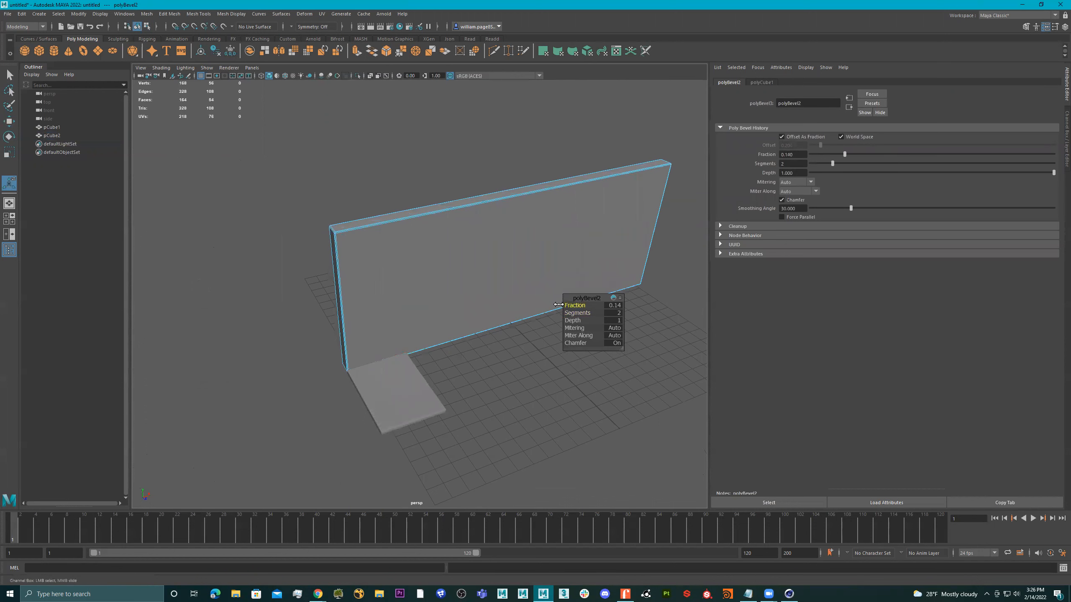
# Step: Cut seven vertical and two horizontal edge loops into the wall with Multi-Cut
pyautogui.moveTo(432, 260); pyautogui.dragTo(599, 162, button='right')
pyautogui.keyDown('alt'); pyautogui.moveTo(598, 162); pyautogui.dragTo(494, 96); pyautogui.keyUp('alt')
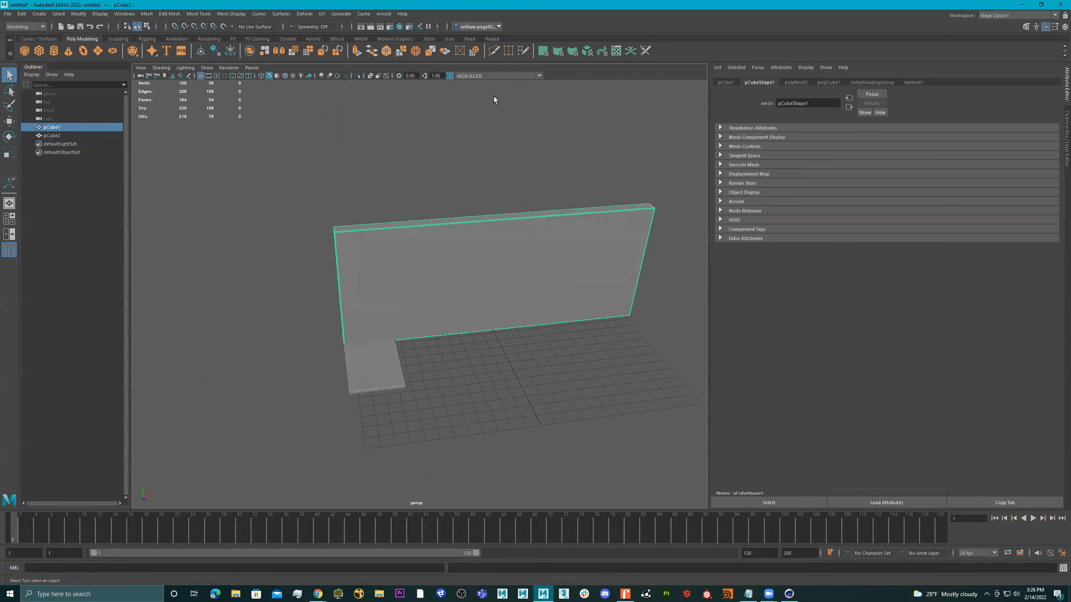
pyautogui.hotkey('ctrl', 'shift', 'x')
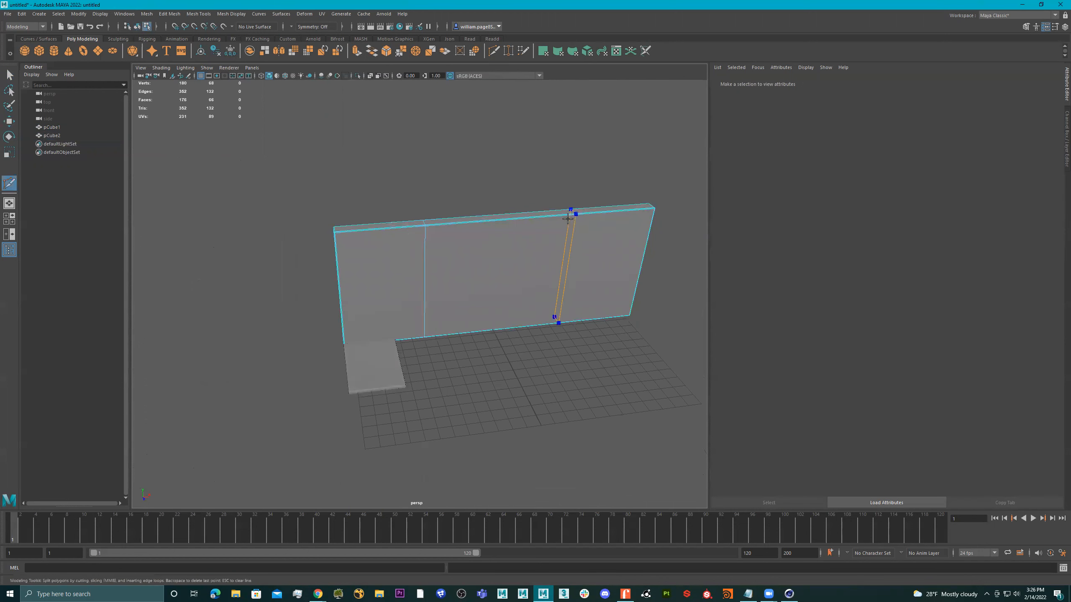
pyautogui.keyDown('ctrl'); pyautogui.click(356, 297); pyautogui.keyUp('ctrl')
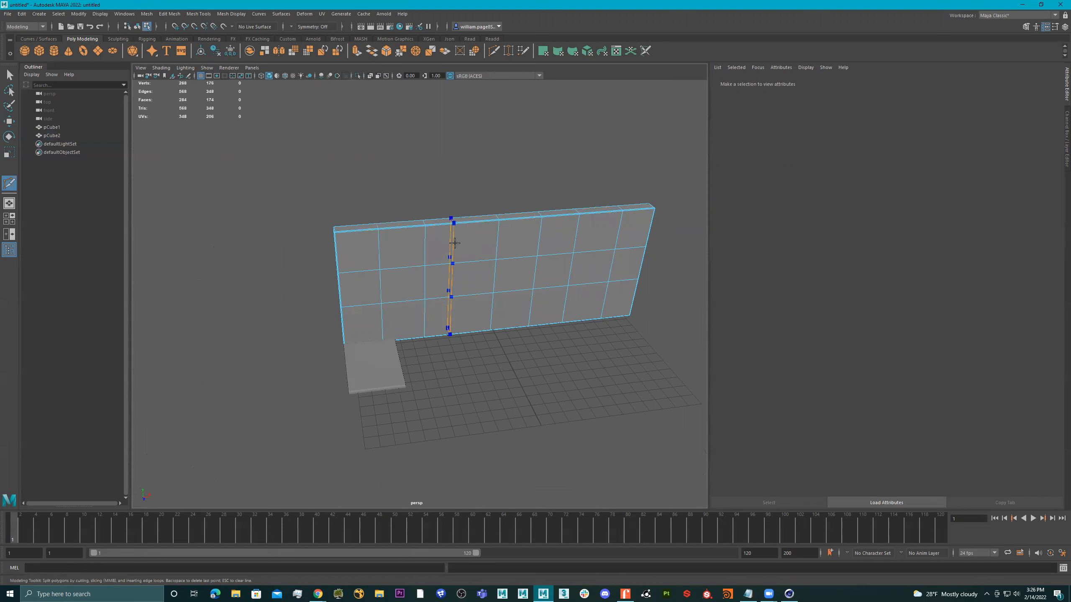
pyautogui.press('q')
# Step: Move several vertices on the wall's front face slightly in depth to make the surface uneven
pyautogui.moveTo(478, 278); pyautogui.dragTo(440, 277, button='right')
pyautogui.keyDown('alt'); pyautogui.moveTo(469, 271); pyautogui.dragTo(469, 250); pyautogui.keyUp('alt')
pyautogui.moveTo(403, 259); pyautogui.dragTo(412, 251)
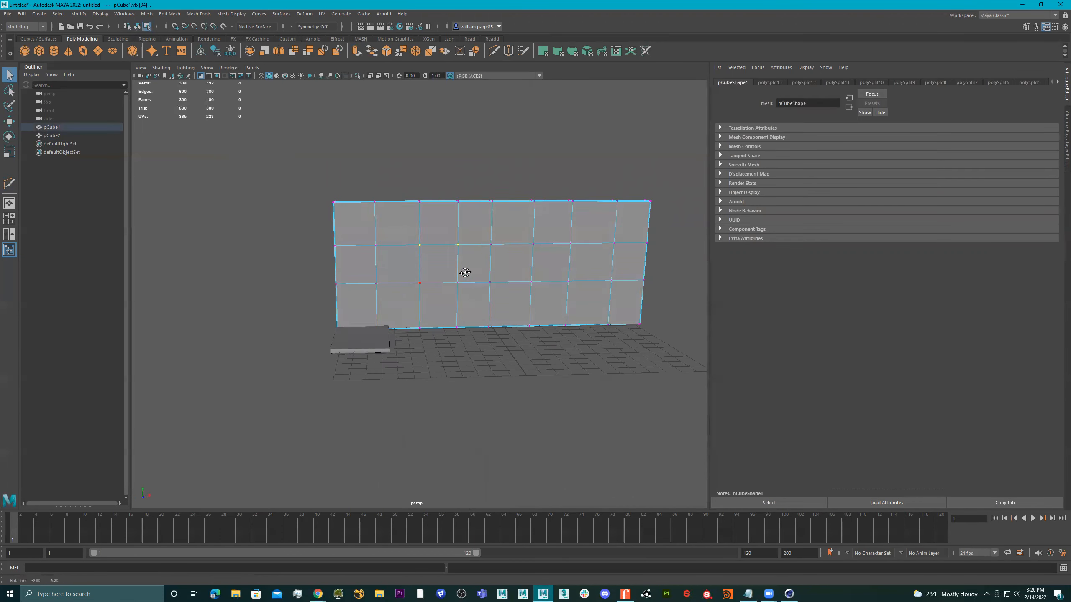
pyautogui.press('e')
pyautogui.keyDown('alt'); pyautogui.moveTo(466, 270); pyautogui.dragTo(478, 282); pyautogui.keyUp('alt')
pyautogui.press('w')
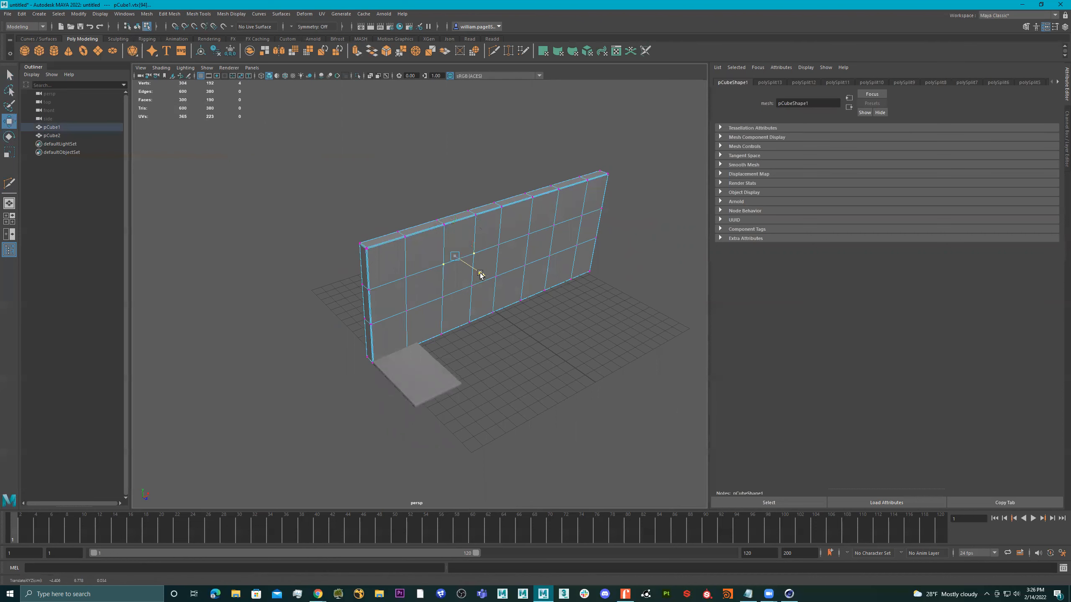
pyautogui.keyDown('alt'); pyautogui.moveTo(495, 273); pyautogui.dragTo(527, 293); pyautogui.keyUp('alt')
pyautogui.click(466, 347)
pyautogui.moveTo(528, 209); pyautogui.dragTo(524, 214)
# Step: Return to object selection, select the slab and switch to the UV Editing workspace
pyautogui.keyDown('alt'); pyautogui.moveTo(530, 221); pyautogui.dragTo(571, 211); pyautogui.keyUp('alt')
pyautogui.moveTo(478, 239); pyautogui.dragTo(557, 192, button='right')
pyautogui.keyDown('alt'); pyautogui.moveTo(510, 213); pyautogui.dragTo(497, 241); pyautogui.keyUp('alt')
pyautogui.click(304, 357)
pyautogui.keyDown('alt'); pyautogui.moveTo(333, 361); pyautogui.dragTo(343, 377); pyautogui.keyUp('alt')
pyautogui.keyDown('alt'); pyautogui.moveTo(383, 341); pyautogui.dragTo(443, 298, button='middle'); pyautogui.keyUp('alt')
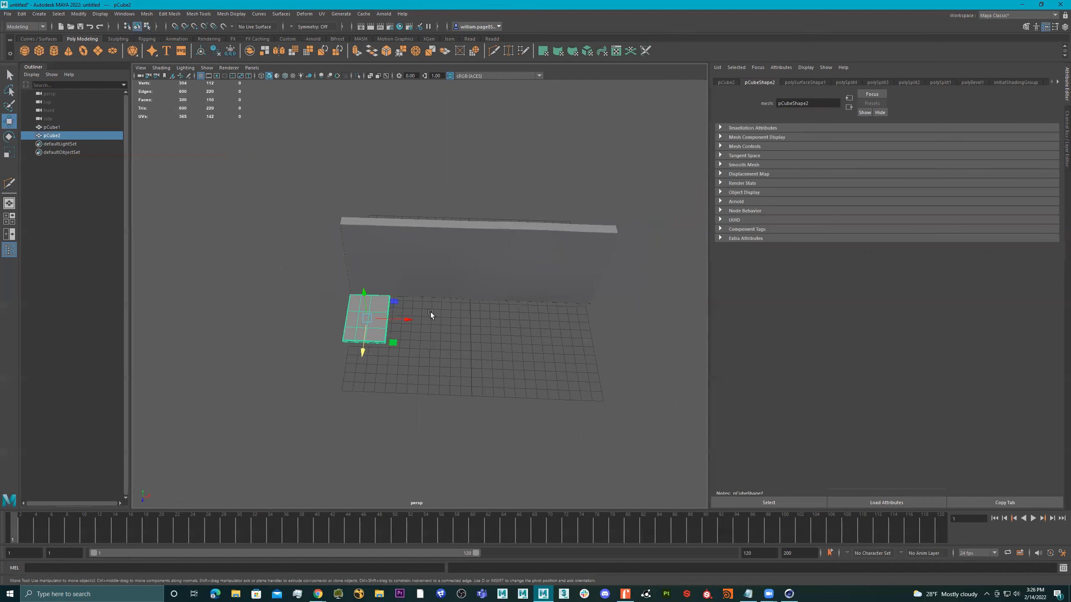
pyautogui.click(1006, 16)
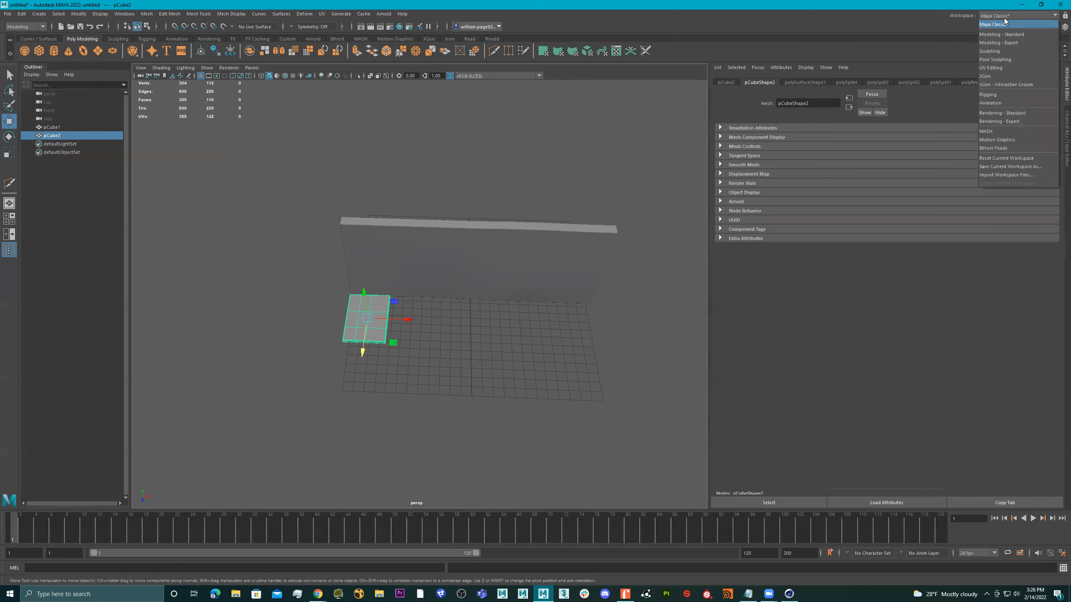
pyautogui.click(1000, 68)
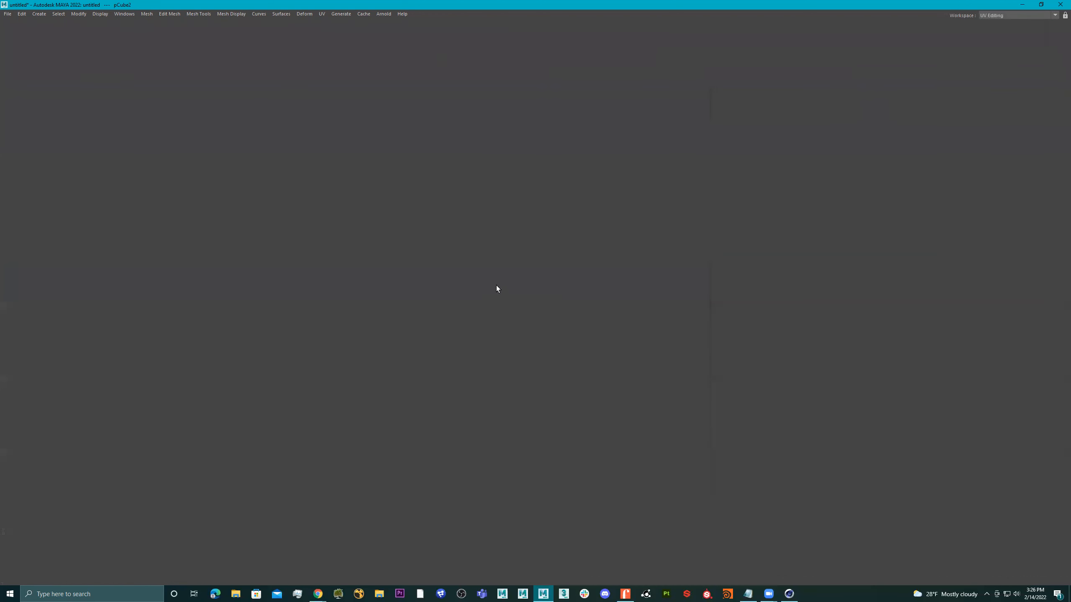
pyautogui.scroll(3, 409, 312)
pyautogui.keyDown('alt'); pyautogui.moveTo(408, 312); pyautogui.dragTo(313, 359); pyautogui.keyUp('alt')
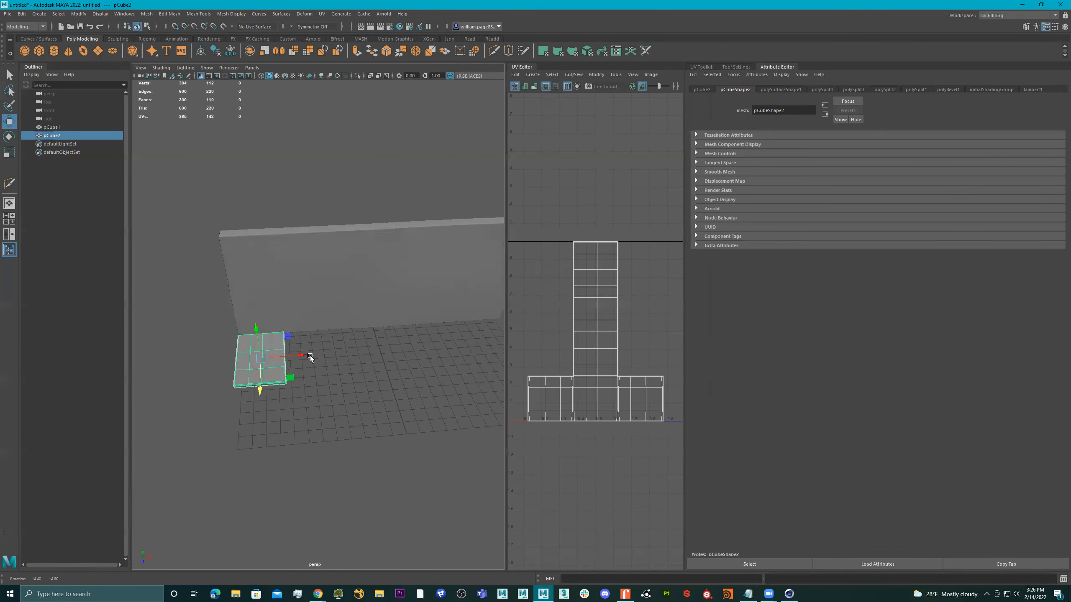
# Step: Apply an automatic UV projection to the slab and widen the UV Editor to show all its shells
pyautogui.click(322, 13)
pyautogui.click(365, 66)
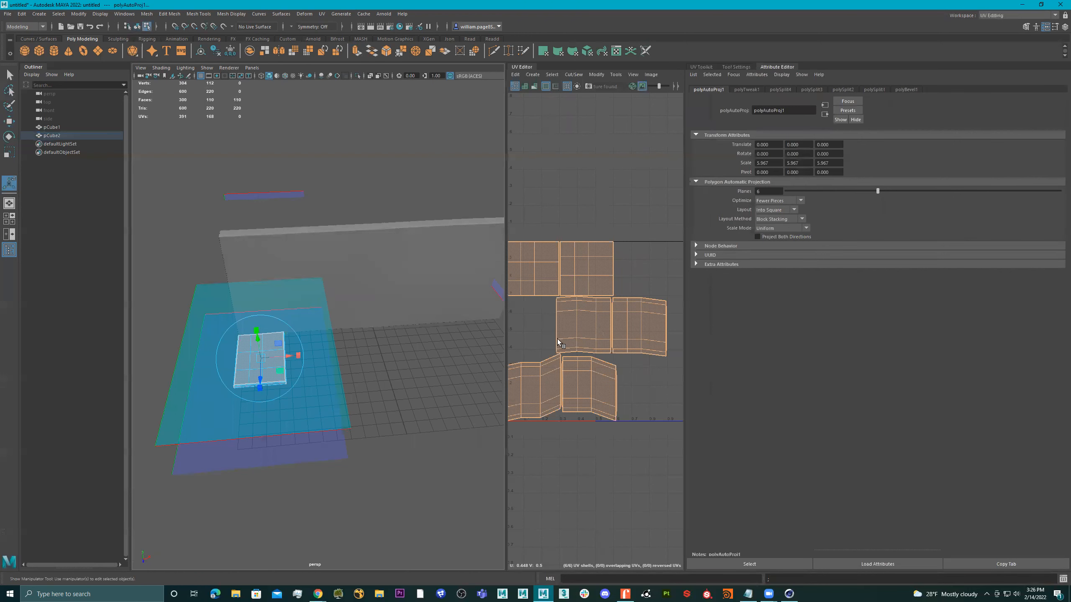
pyautogui.keyDown('alt'); pyautogui.moveTo(286, 355); pyautogui.dragTo(272, 361); pyautogui.keyUp('alt')
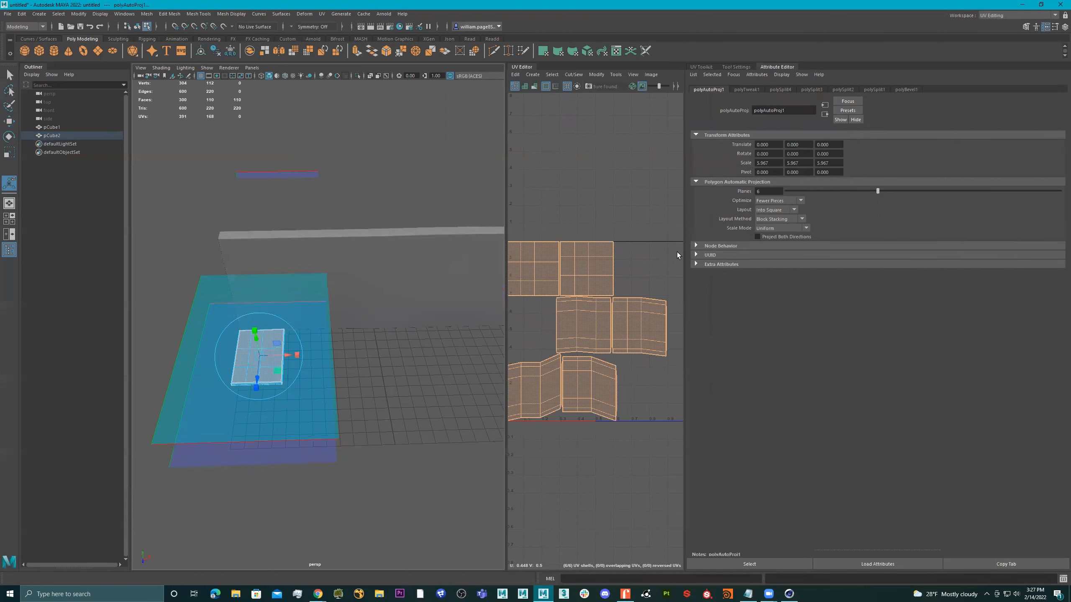
pyautogui.moveTo(687, 316); pyautogui.dragTo(877, 316)
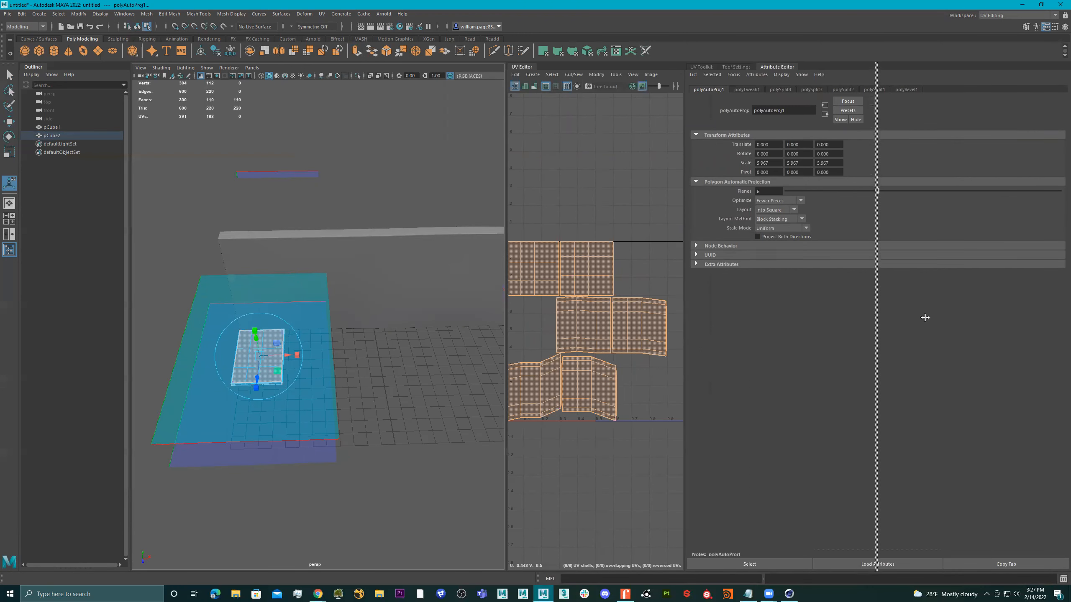
pyautogui.scroll(-5, 759, 209)
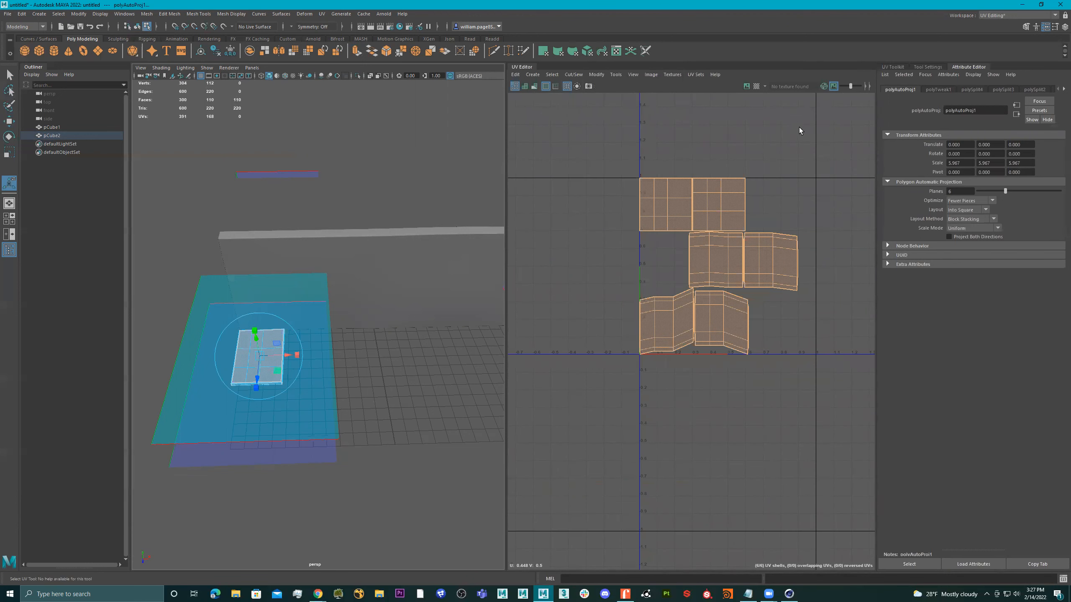
pyautogui.keyDown('alt'); pyautogui.moveTo(787, 109); pyautogui.dragTo(782, 117, button='middle'); pyautogui.keyUp('alt')
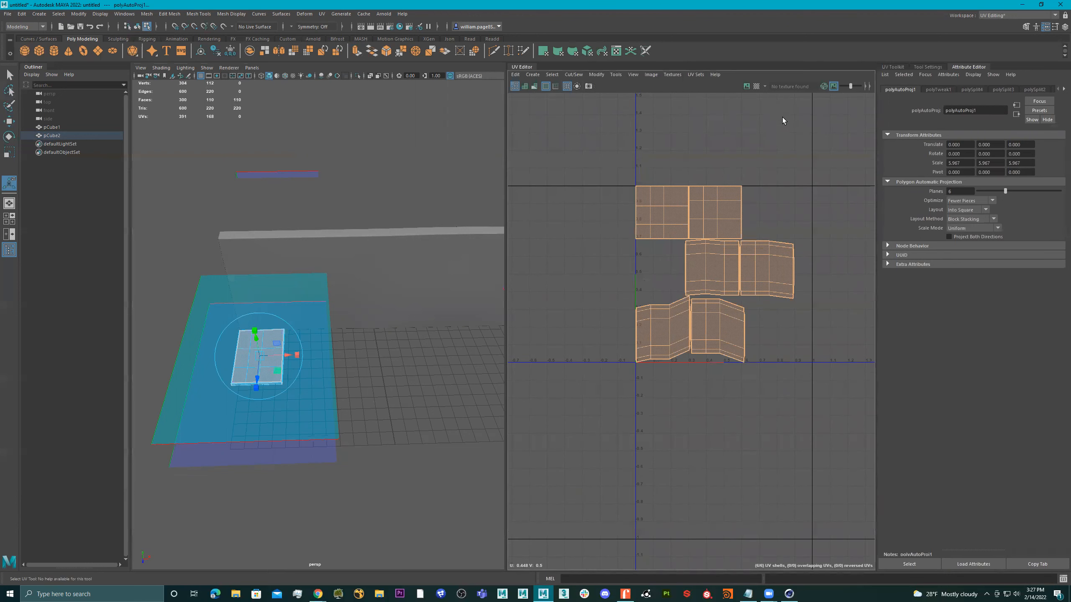
# Step: Display the checker map on the slab and select a face on its upper surface
pyautogui.click(756, 86)
pyautogui.scroll(3, 353, 357)
pyautogui.keyDown('alt'); pyautogui.moveTo(353, 356); pyautogui.dragTo(438, 303); pyautogui.keyUp('alt')
pyautogui.keyDown('alt'); pyautogui.moveTo(365, 317); pyautogui.dragTo(378, 340); pyautogui.keyUp('alt')
pyautogui.click(378, 341)
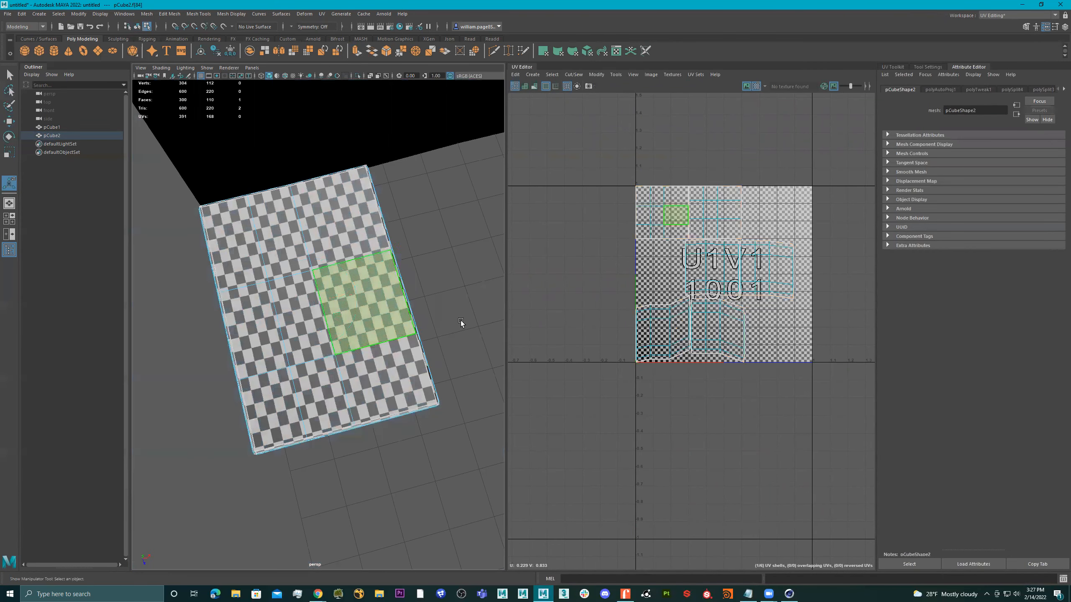
# Step: Stretch the UV shell of the slab's upper surface vertically until the checker pattern looks square
pyautogui.doubleClick(652, 204)
pyautogui.keyDown('alt'); pyautogui.moveTo(389, 293); pyautogui.dragTo(370, 291); pyautogui.keyUp('alt')
pyautogui.keyDown('alt'); pyautogui.moveTo(517, 243); pyautogui.dragTo(520, 250, button='middle'); pyautogui.keyUp('alt')
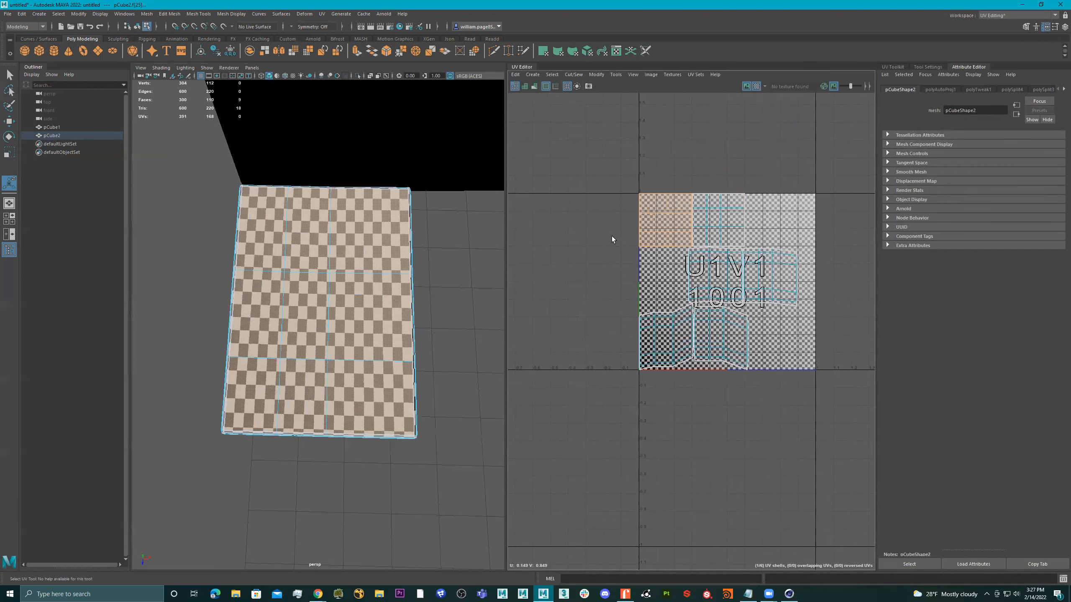
pyautogui.press('r')
pyautogui.moveTo(668, 153); pyautogui.dragTo(668, 149)
pyautogui.keyDown('alt'); pyautogui.moveTo(353, 289); pyautogui.dragTo(355, 296); pyautogui.keyUp('alt')
pyautogui.keyDown('alt'); pyautogui.moveTo(355, 296); pyautogui.dragTo(410, 283, button='right'); pyautogui.keyUp('alt')
pyautogui.moveTo(666, 153); pyautogui.dragTo(667, 124)
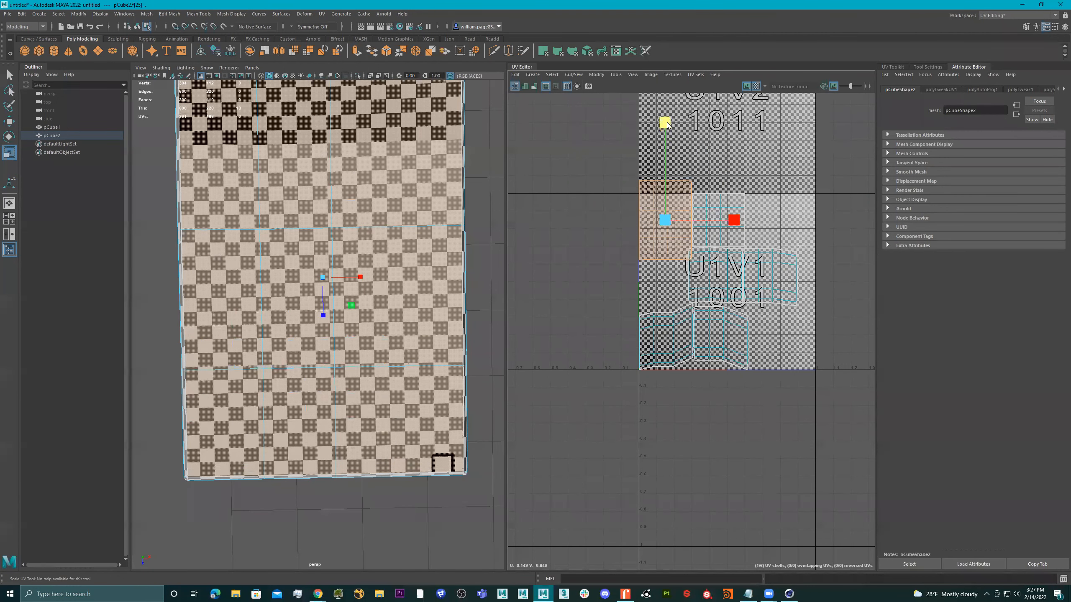
# Step: Hide the checker image behind the shells in the UV Editor
pyautogui.scroll(-3, 375, 227)
pyautogui.scroll(-3, 783, 212)
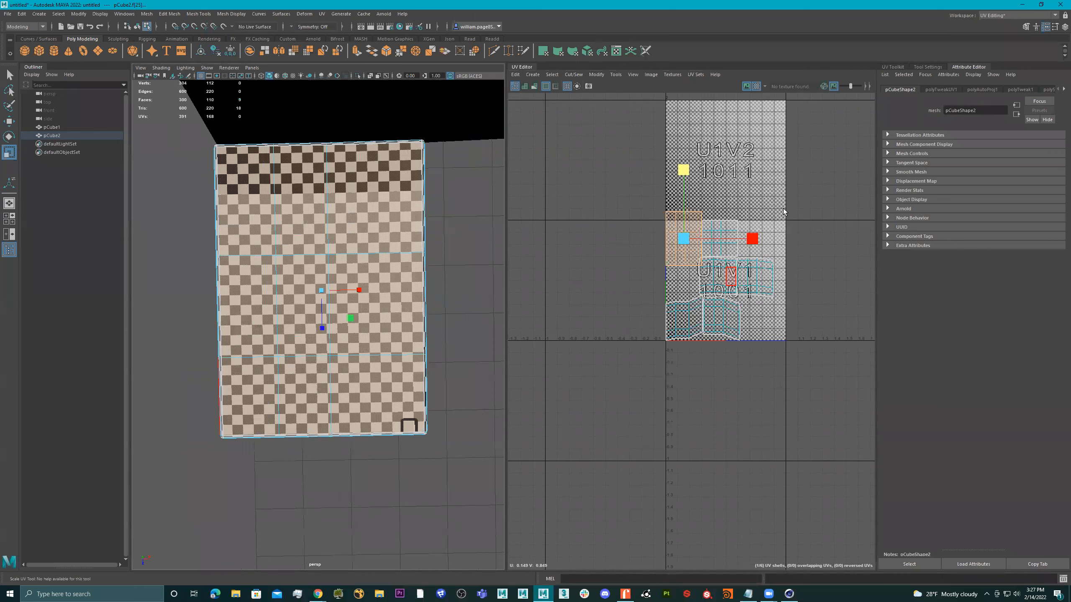
pyautogui.click(746, 87)
pyautogui.scroll(-1, 773, 245)
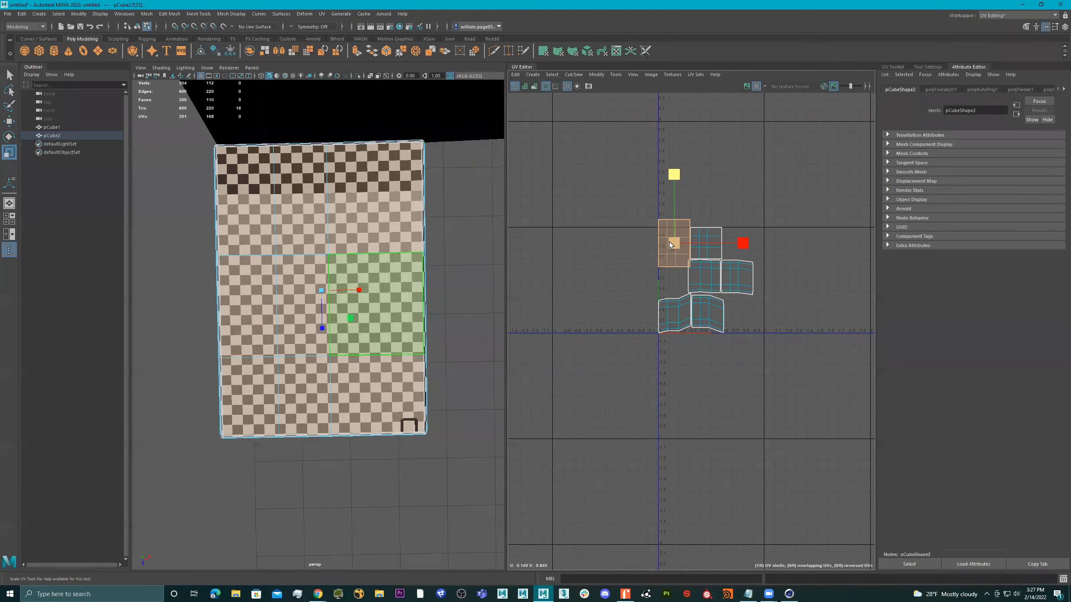
# Step: Identify the UV shell of the slab's front side and move the upper surface's shell above the other shells
pyautogui.keyDown('alt'); pyautogui.moveTo(330, 289); pyautogui.dragTo(475, 337); pyautogui.keyUp('alt')
pyautogui.keyDown('alt'); pyautogui.moveTo(348, 247); pyautogui.dragTo(367, 308); pyautogui.keyUp('alt')
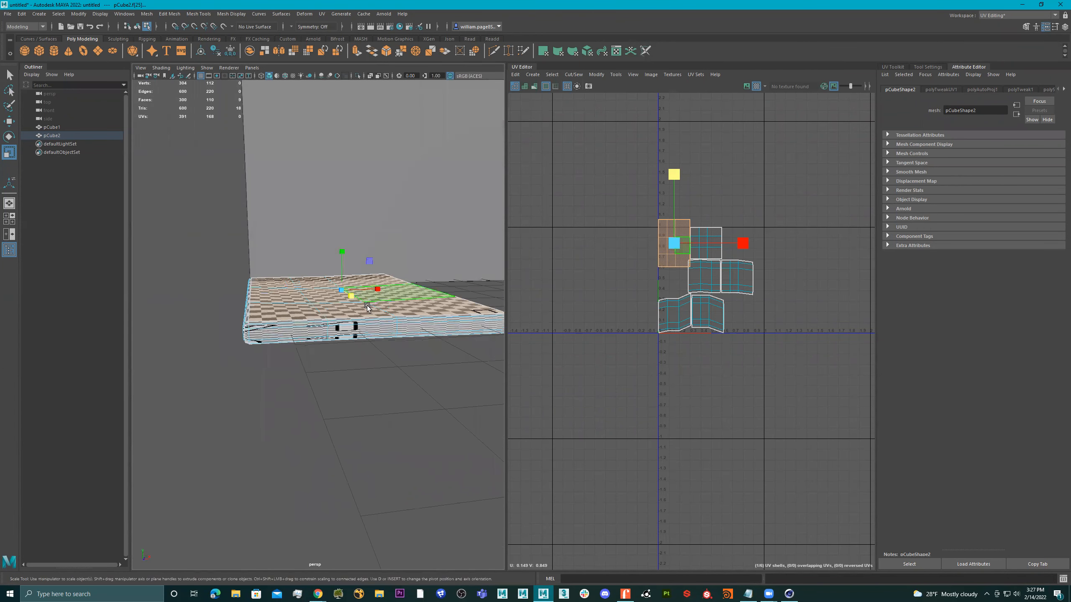
pyautogui.click(368, 334)
pyautogui.scroll(3, 747, 289)
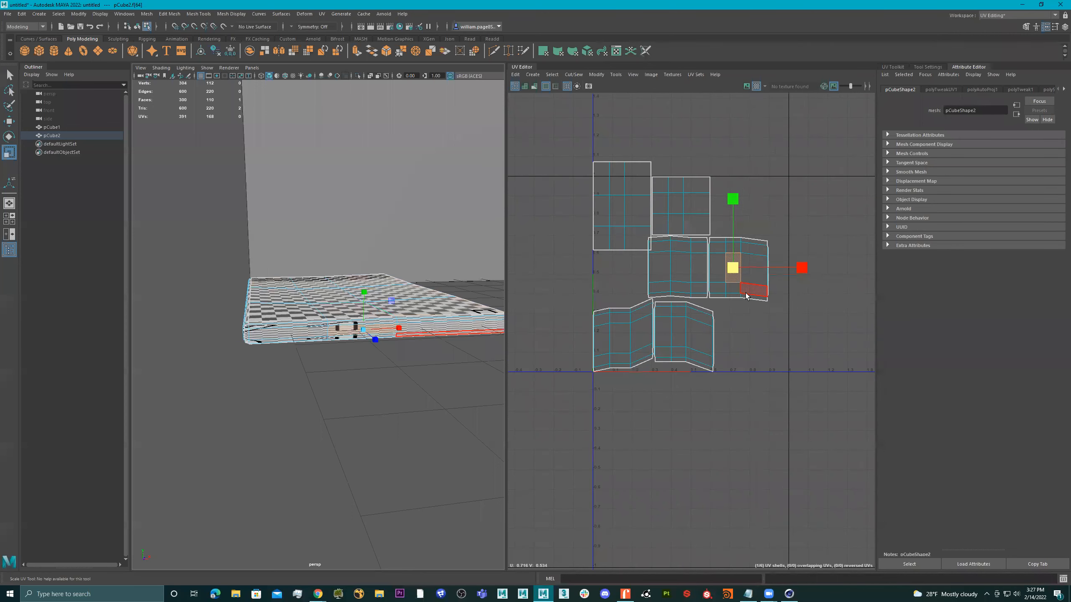
pyautogui.doubleClick(735, 289)
pyautogui.doubleClick(611, 214)
pyautogui.keyDown('alt'); pyautogui.moveTo(370, 260); pyautogui.dragTo(371, 298); pyautogui.keyUp('alt')
pyautogui.press('e')
pyautogui.press('w')
pyautogui.keyDown('alt'); pyautogui.moveTo(659, 267); pyautogui.dragTo(650, 315, button='middle'); pyautogui.keyUp('alt')
pyautogui.moveTo(611, 256); pyautogui.dragTo(659, 153)
pyautogui.scroll(-1, 717, 266)
pyautogui.keyDown('alt'); pyautogui.moveTo(713, 271); pyautogui.dragTo(671, 334, button='middle'); pyautogui.keyUp('alt')
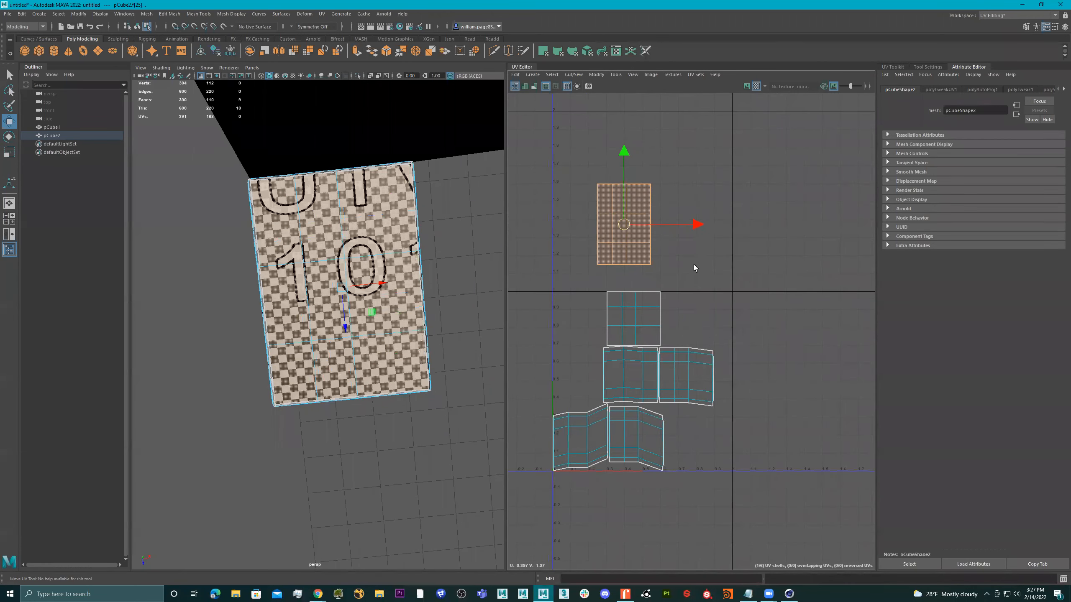
# Step: Stretch the UV shell of the slab's front side horizontally until its checker pattern looks square
pyautogui.keyDown('alt'); pyautogui.moveTo(732, 309); pyautogui.dragTo(754, 211, button='middle'); pyautogui.keyUp('alt')
pyautogui.doubleClick(721, 278)
pyautogui.keyDown('alt'); pyautogui.moveTo(353, 331); pyautogui.dragTo(461, 285); pyautogui.keyUp('alt')
pyautogui.keyDown('alt'); pyautogui.moveTo(335, 332); pyautogui.dragTo(451, 298, button='right'); pyautogui.keyUp('alt')
pyautogui.press('q')
pyautogui.press('r')
pyautogui.moveTo(710, 208); pyautogui.dragTo(994, 285)
pyautogui.scroll(3, 413, 284)
pyautogui.scroll(-4, 748, 320)
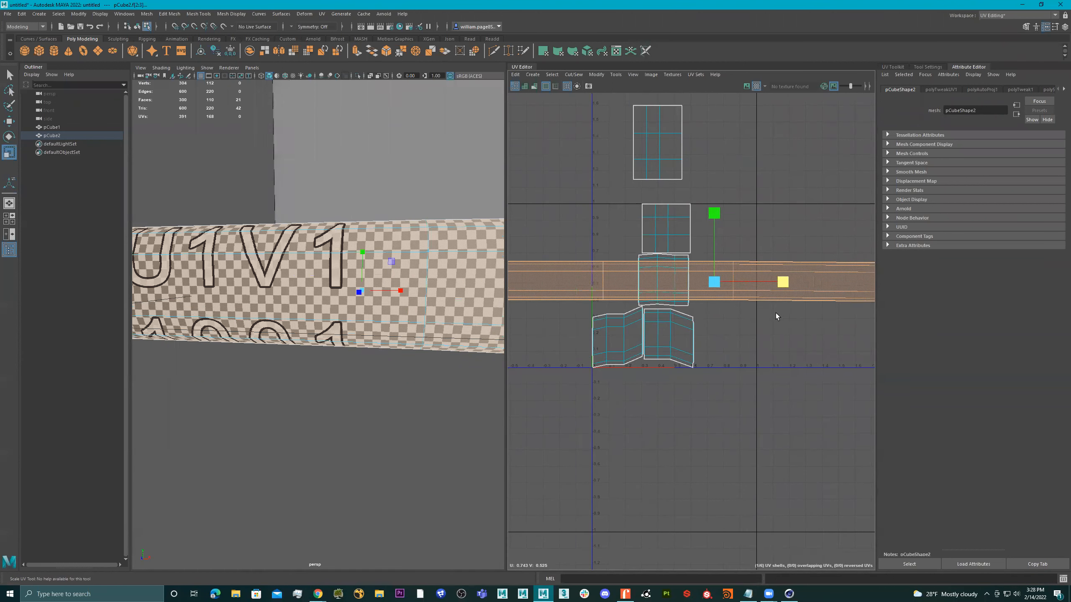
# Step: Move the stretched front side shell above the other shells and select a face in the upper surface's shell
pyautogui.press('e')
pyautogui.press('w')
pyautogui.moveTo(739, 297); pyautogui.dragTo(719, 176)
pyautogui.click(710, 228)
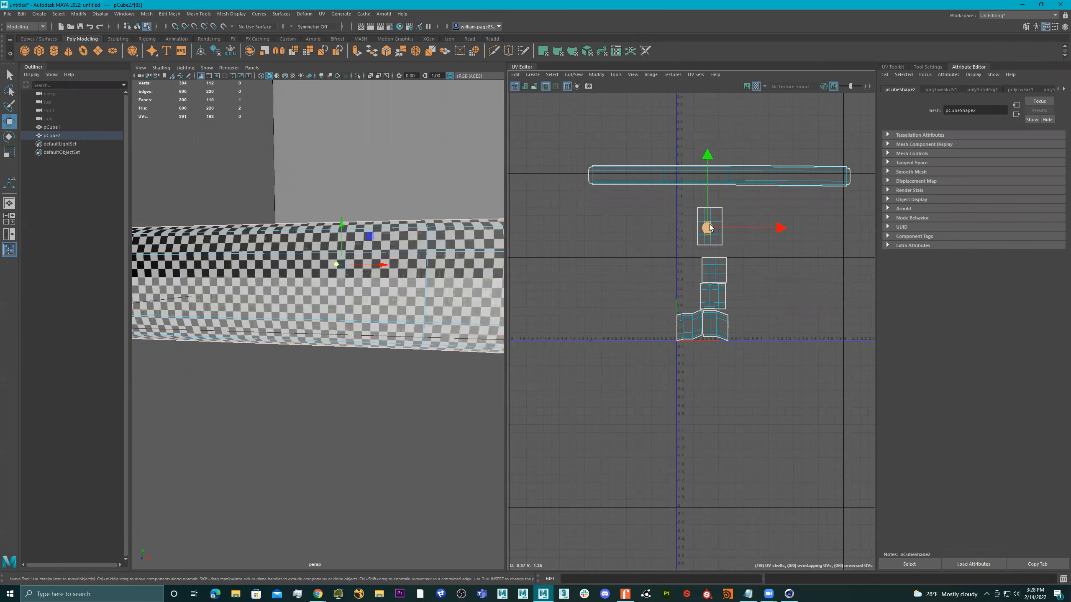
# Step: Identify the UV shell of the slab side adjacent to the front side and select the whole shell
pyautogui.press('f')
pyautogui.keyDown('alt'); pyautogui.moveTo(411, 244); pyautogui.dragTo(400, 230); pyautogui.keyUp('alt')
pyautogui.keyDown('alt'); pyautogui.moveTo(459, 237); pyautogui.dragTo(371, 319); pyautogui.keyUp('alt')
pyautogui.click(371, 319)
pyautogui.click(371, 316)
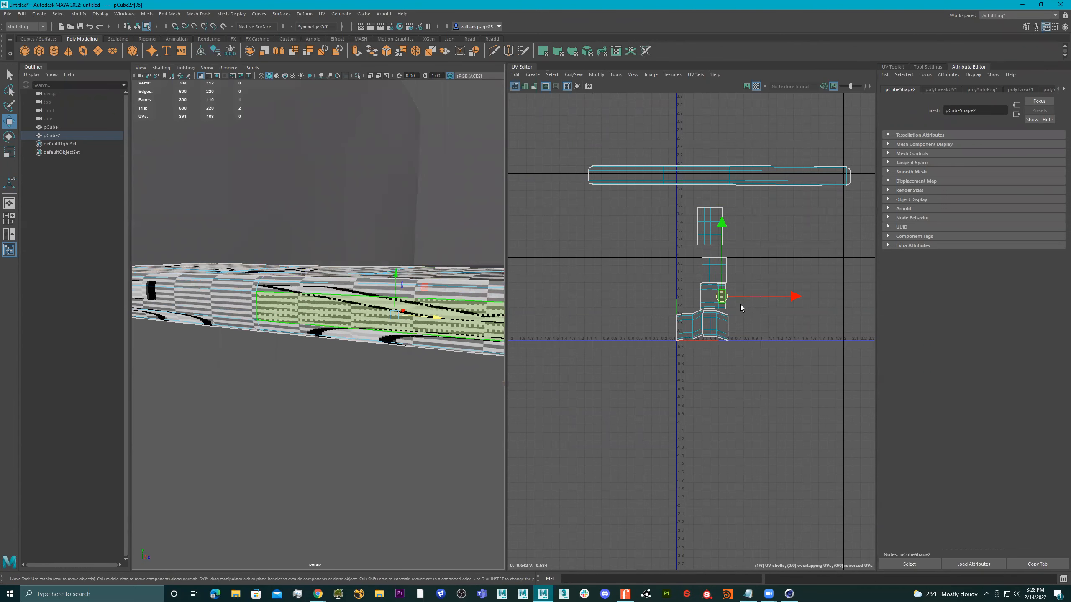
pyautogui.scroll(-5, 305, 297)
pyautogui.moveTo(307, 292)
pyautogui.keyDown('alt'); pyautogui.mouseDown()
pyautogui.moveTo(303, 301)
pyautogui.moveTo(290, 292)
pyautogui.moveTo(308, 290)
pyautogui.mouseUp(); pyautogui.keyUp('alt')
pyautogui.click(707, 300)
# Step: Enlarge the adjacent side's UV shell, and squash it vertically until its checker pattern looks square
pyautogui.scroll(-3, 284, 294)
pyautogui.scroll(8, 308, 290)
pyautogui.press('r')
pyautogui.moveTo(713, 296); pyautogui.dragTo(895, 271)
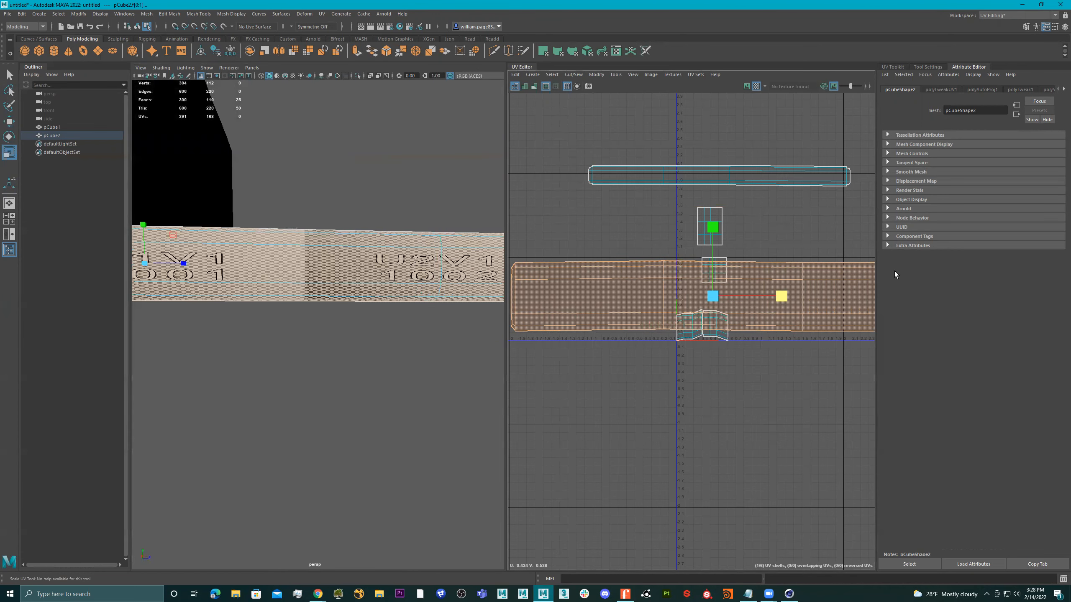
pyautogui.scroll(5, 368, 246)
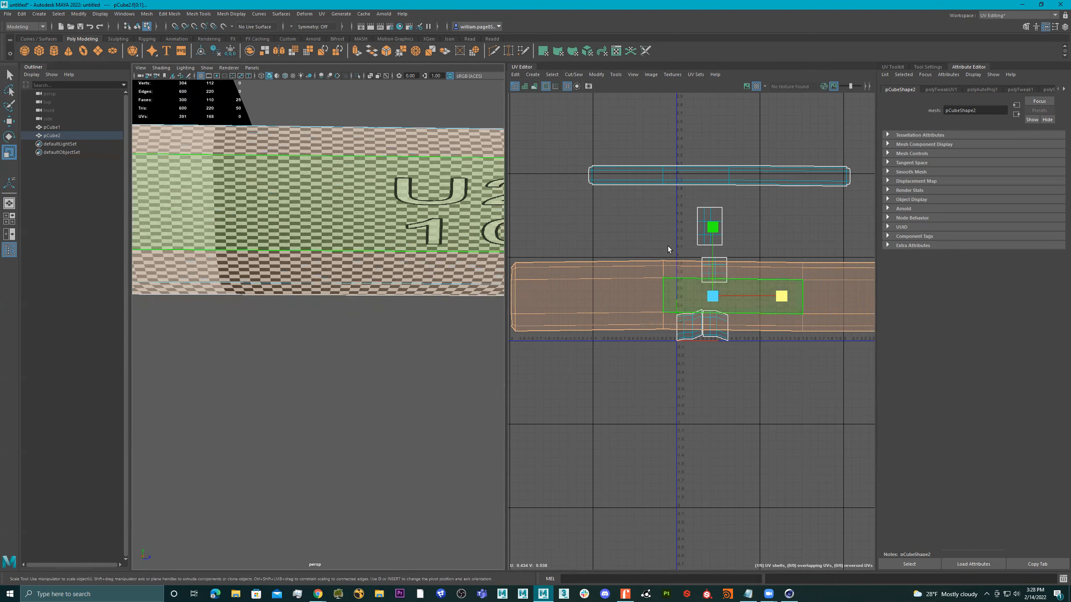
pyautogui.moveTo(715, 229); pyautogui.dragTo(712, 276)
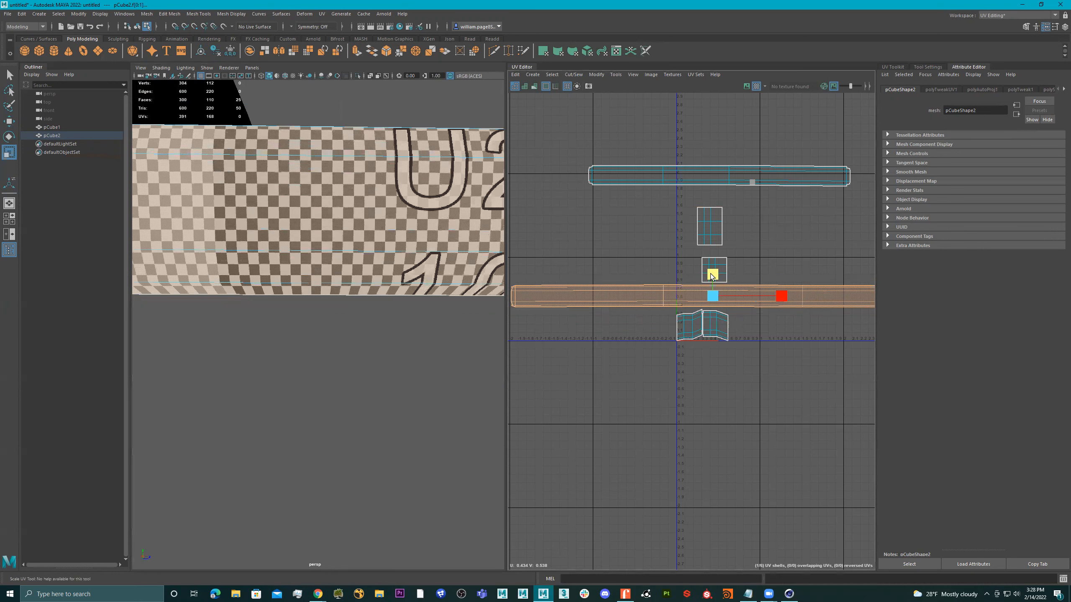
# Step: Move the adjacent side's UV shell above the front side's shell and check its checker pattern along the slab
pyautogui.keyDown('alt'); pyautogui.moveTo(316, 231); pyautogui.dragTo(215, 243, button='right'); pyautogui.keyUp('alt')
pyautogui.keyDown('alt'); pyautogui.moveTo(215, 244); pyautogui.dragTo(383, 240); pyautogui.keyUp('alt')
pyautogui.scroll(-6, 735, 315)
pyautogui.press('w')
pyautogui.moveTo(728, 310); pyautogui.dragTo(729, 263)
pyautogui.keyDown('alt'); pyautogui.moveTo(366, 268); pyautogui.dragTo(257, 284, button='right'); pyautogui.keyUp('alt')
pyautogui.keyDown('alt'); pyautogui.moveTo(369, 275); pyautogui.dragTo(348, 269, button='middle'); pyautogui.keyUp('alt')
pyautogui.keyDown('alt'); pyautogui.moveTo(358, 272); pyautogui.dragTo(577, 293, button='right'); pyautogui.keyUp('alt')
pyautogui.moveTo(370, 266)
pyautogui.keyDown('alt'); pyautogui.mouseDown()
pyautogui.moveTo(392, 260)
pyautogui.moveTo(376, 282)
pyautogui.mouseUp(); pyautogui.keyUp('alt')
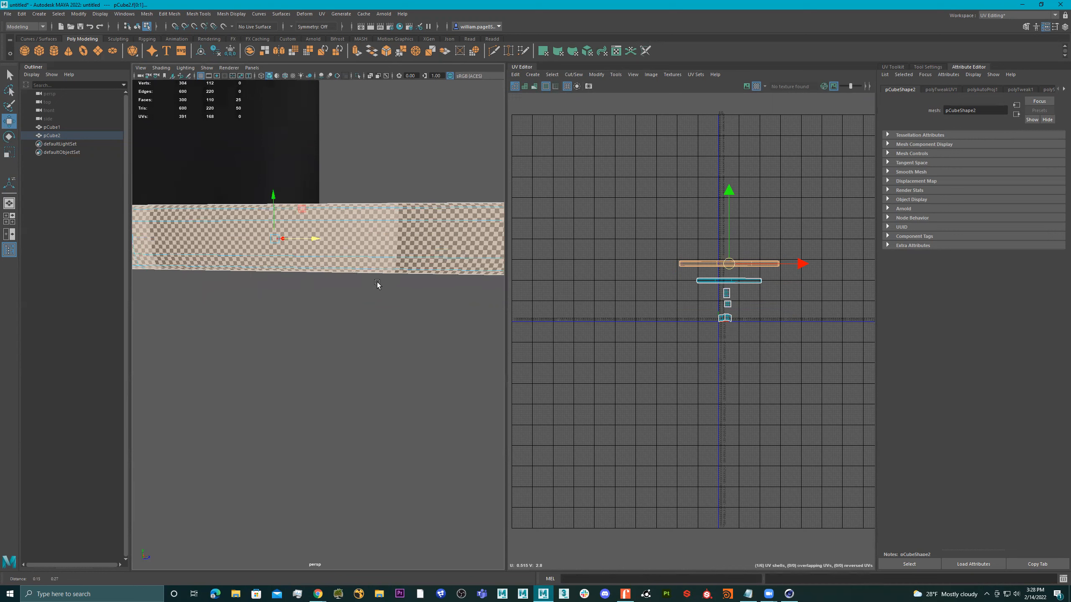
pyautogui.keyDown('alt'); pyautogui.moveTo(372, 239); pyautogui.dragTo(315, 239); pyautogui.keyUp('alt')
pyautogui.scroll(3, 701, 276)
# Step: Scale the front side's UV shell until its checkers match the adjacent side's, and place it just below that side's shell
pyautogui.click(744, 285)
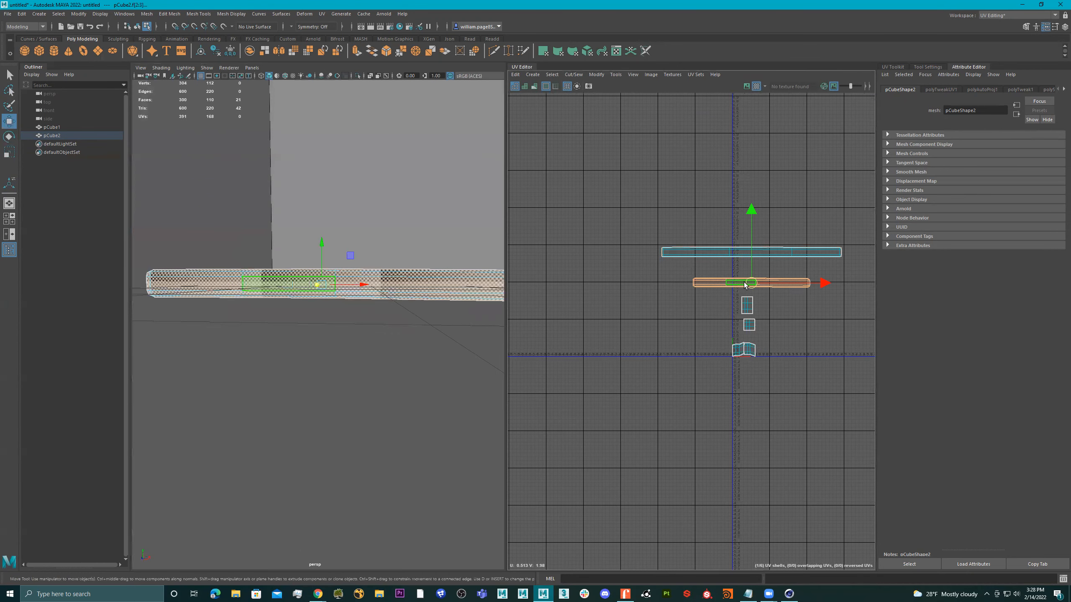
pyautogui.keyDown('alt'); pyautogui.moveTo(743, 268); pyautogui.dragTo(668, 253, button='middle'); pyautogui.keyUp('alt')
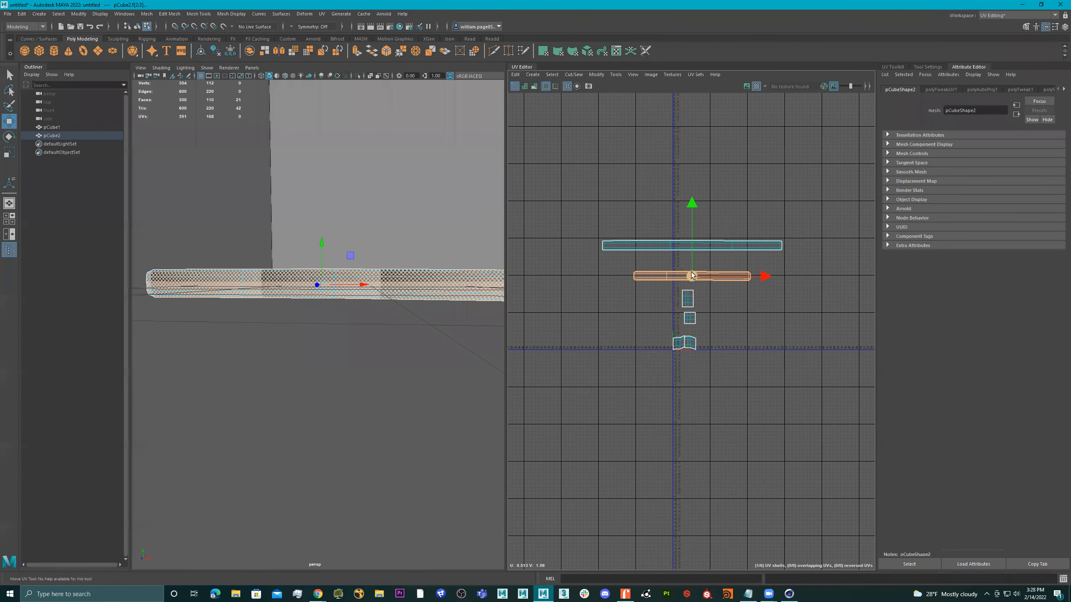
pyautogui.keyDown('alt'); pyautogui.moveTo(258, 272); pyautogui.dragTo(311, 304); pyautogui.keyUp('alt')
pyautogui.keyDown('alt'); pyautogui.moveTo(310, 304); pyautogui.dragTo(423, 317, button='right'); pyautogui.keyUp('alt')
pyautogui.keyDown('alt'); pyautogui.moveTo(422, 315); pyautogui.dragTo(367, 274); pyautogui.keyUp('alt')
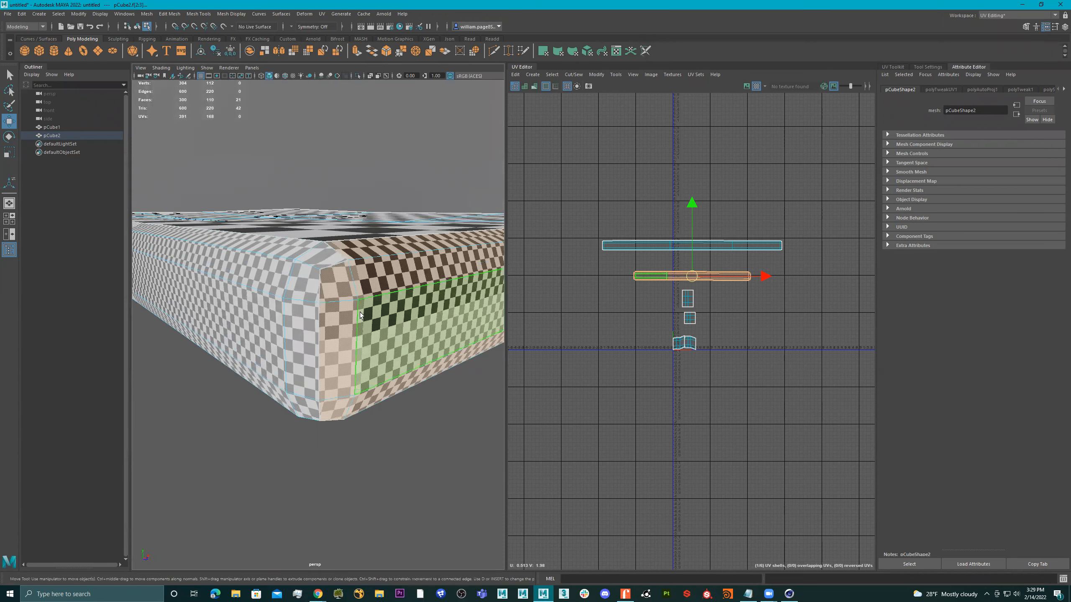
pyautogui.press('r')
pyautogui.moveTo(692, 277); pyautogui.dragTo(813, 286)
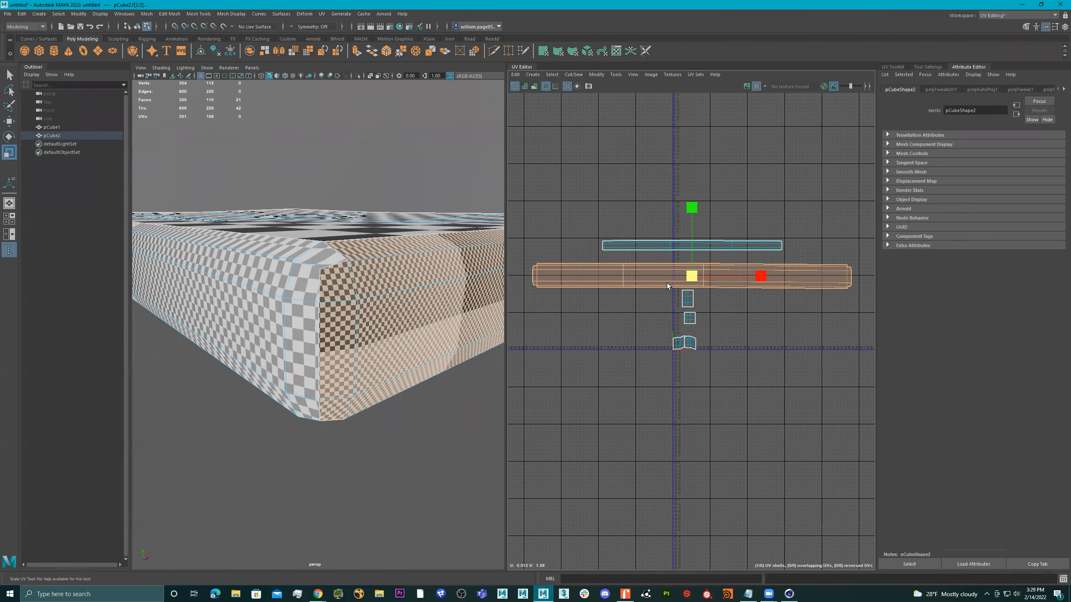
pyautogui.moveTo(697, 277)
pyautogui.mouseDown()
pyautogui.moveTo(652, 283)
pyautogui.moveTo(690, 263)
pyautogui.mouseUp()
pyautogui.press('e')
pyautogui.press('w')
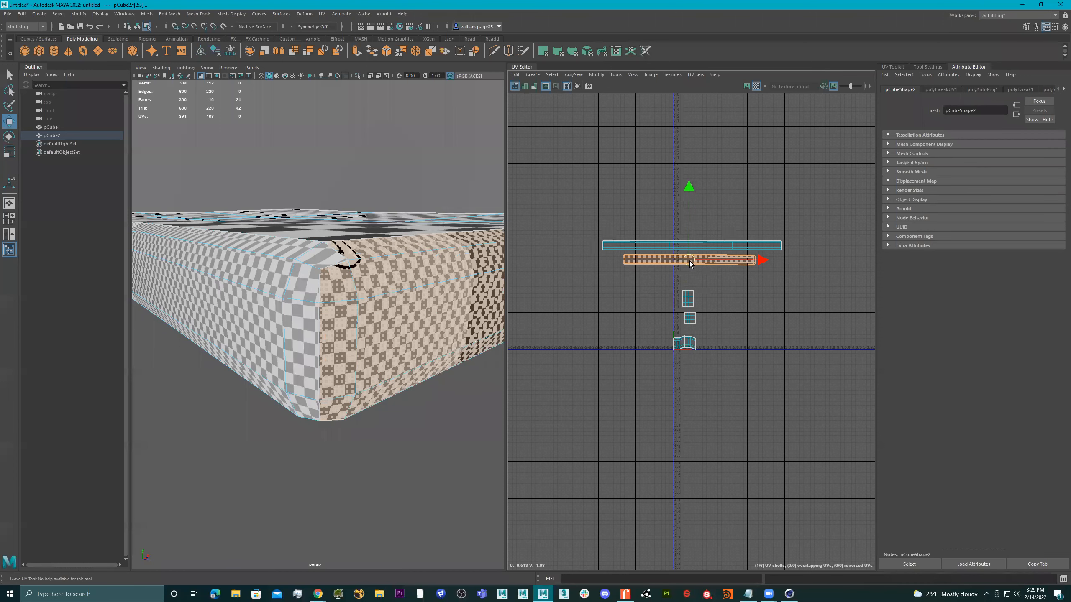
# Step: Compare the upper surface's checkers with the sides' and scale the two side shells down together
pyautogui.moveTo(328, 280)
pyautogui.keyDown('alt'); pyautogui.mouseDown()
pyautogui.moveTo(339, 283)
pyautogui.moveTo(327, 277)
pyautogui.moveTo(317, 292)
pyautogui.mouseUp(); pyautogui.keyUp('alt')
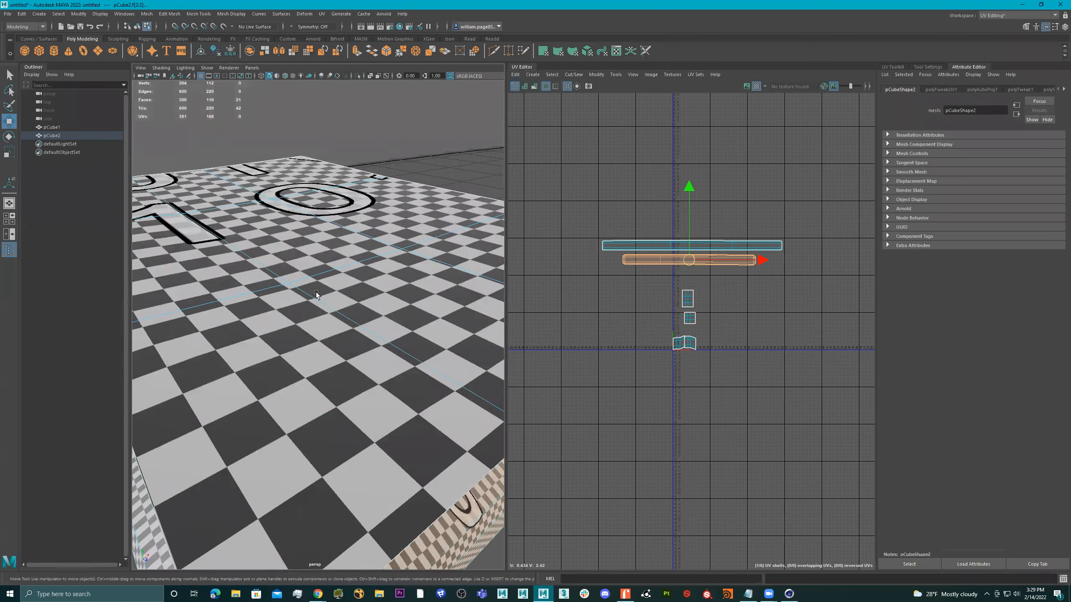
pyautogui.keyDown('alt'); pyautogui.moveTo(316, 293); pyautogui.dragTo(291, 289, button='right'); pyautogui.keyUp('alt')
pyautogui.scroll(4, 667, 295)
pyautogui.doubleClick(700, 301)
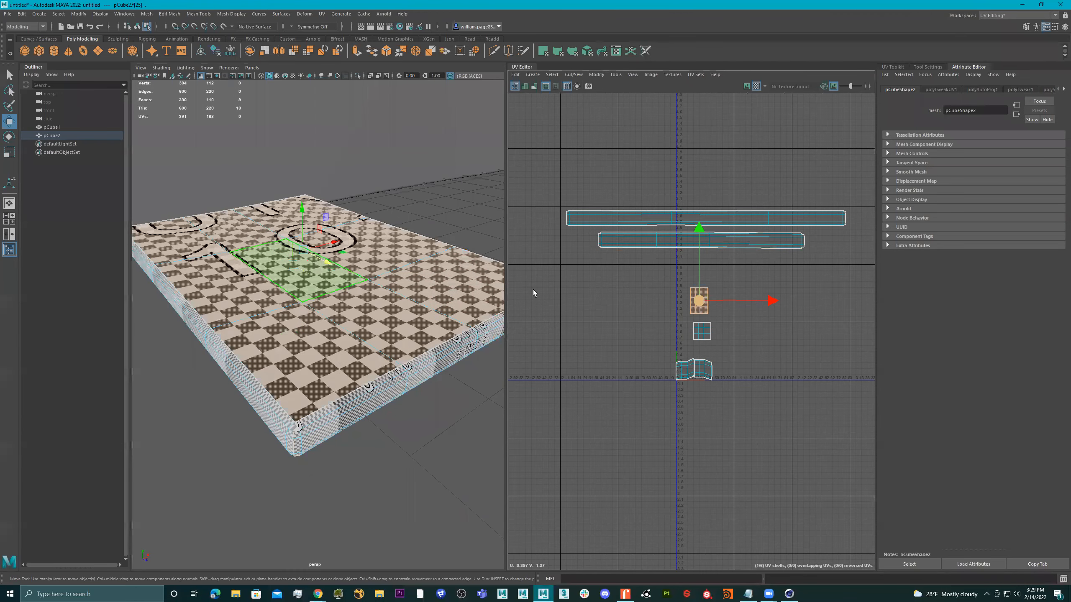
pyautogui.keyDown('alt'); pyautogui.moveTo(342, 304); pyautogui.dragTo(338, 280); pyautogui.keyUp('alt')
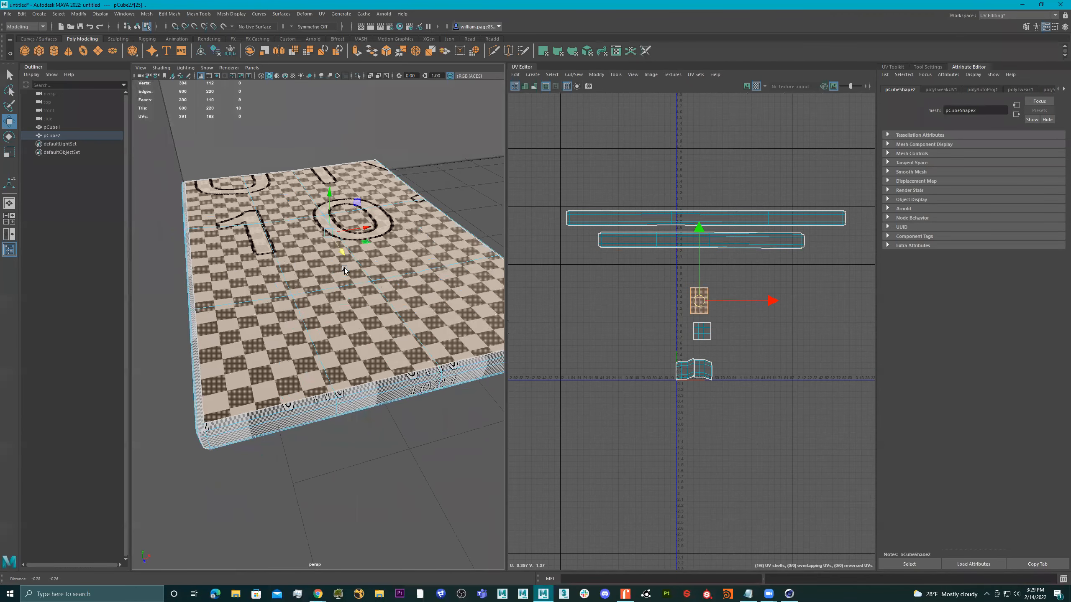
pyautogui.press('r')
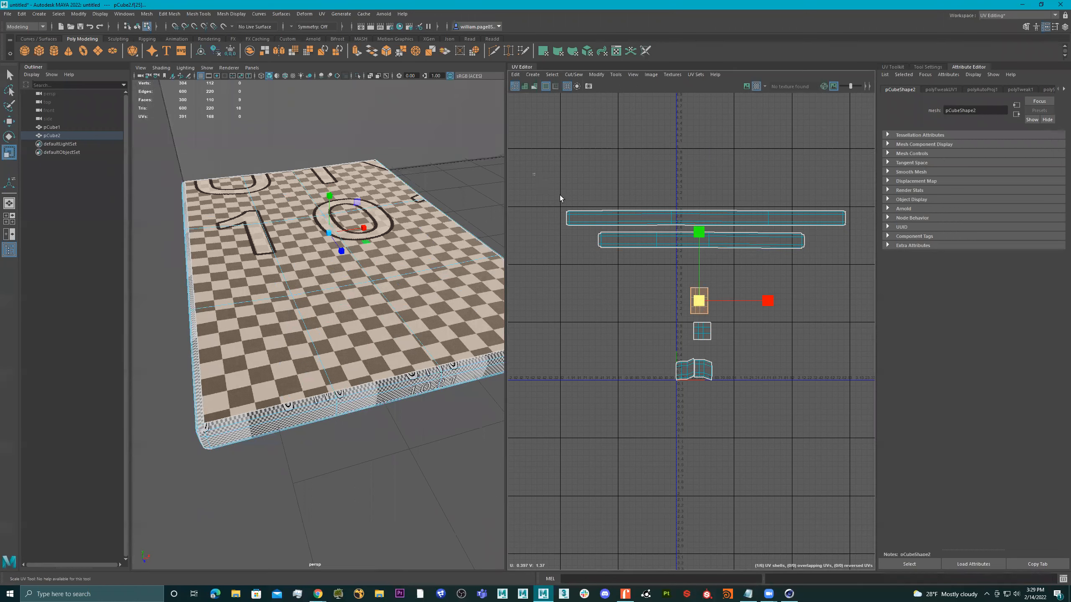
pyautogui.moveTo(815, 262); pyautogui.dragTo(852, 265)
pyautogui.moveTo(708, 231); pyautogui.dragTo(665, 258)
# Step: Enlarge the upper surface's UV shell uniformly until its checker size matches the slab's sides
pyautogui.click(698, 304)
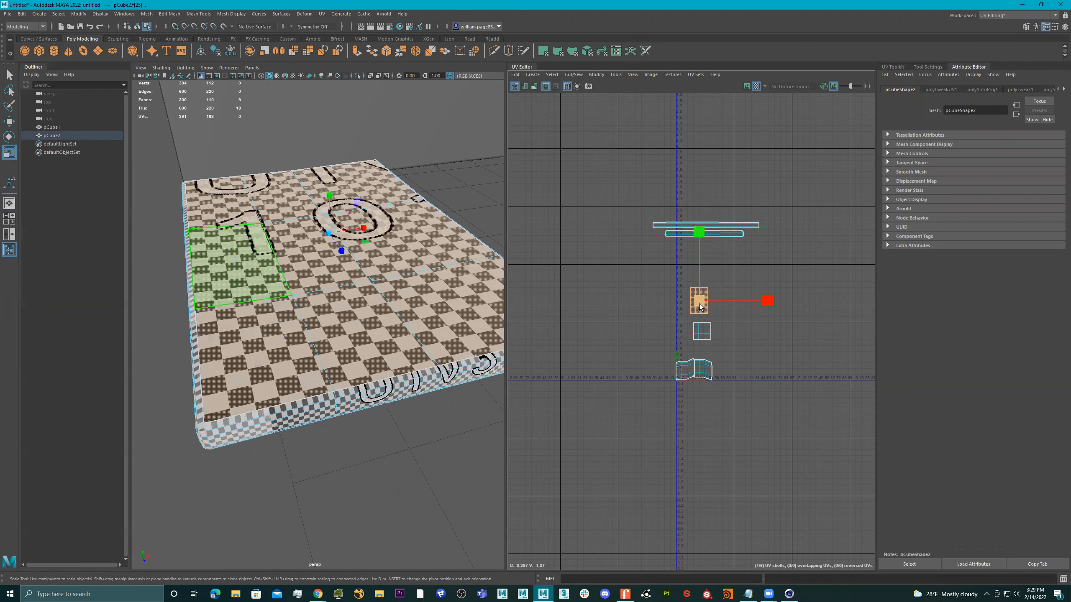
pyautogui.press('w')
pyautogui.moveTo(698, 305); pyautogui.dragTo(699, 258)
pyautogui.keyDown('alt'); pyautogui.moveTo(340, 355); pyautogui.dragTo(469, 342, button='right'); pyautogui.keyUp('alt')
pyautogui.moveTo(701, 258); pyautogui.dragTo(902, 310)
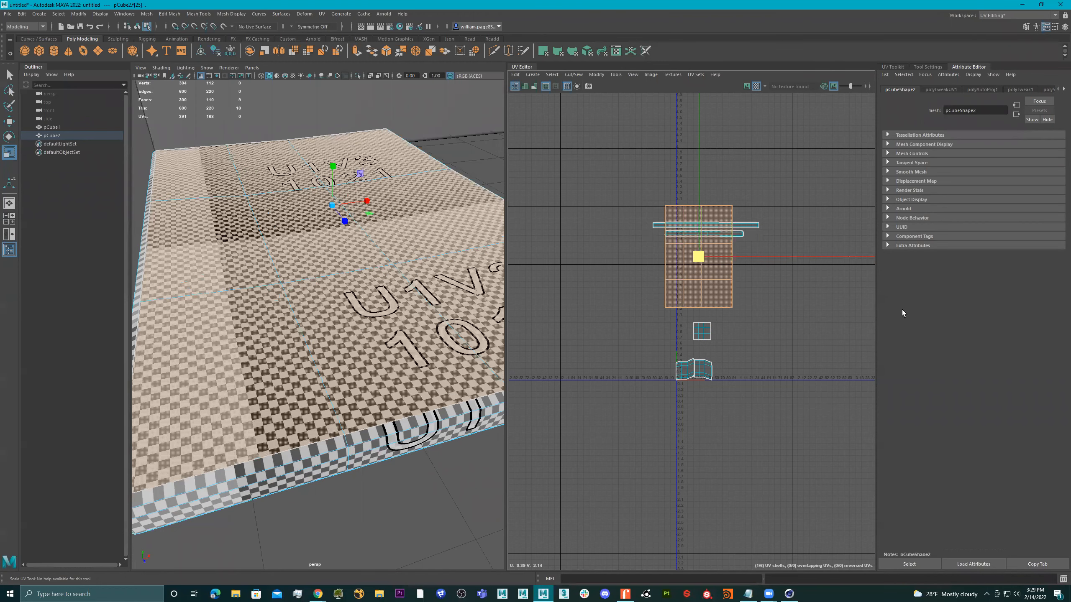
# Step: Move the enlarged upper surface shell above the two side shells
pyautogui.keyDown('alt'); pyautogui.moveTo(350, 413); pyautogui.dragTo(356, 331, button='right'); pyautogui.keyUp('alt')
pyautogui.moveTo(356, 330)
pyautogui.keyDown('alt'); pyautogui.mouseDown()
pyautogui.moveTo(357, 347)
pyautogui.moveTo(360, 336)
pyautogui.mouseUp(); pyautogui.keyUp('alt')
pyautogui.press('w')
pyautogui.moveTo(675, 225); pyautogui.dragTo(670, 128)
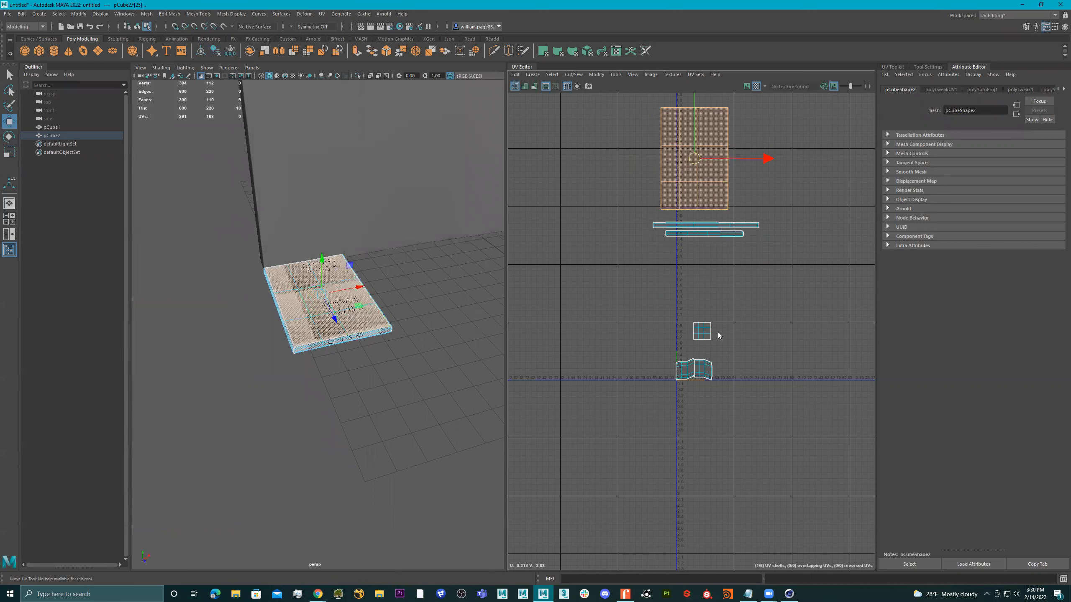
# Step: Display the scene in wireframe and move the three small remaining UV shells well below the other shells
pyautogui.moveTo(620, 419); pyautogui.dragTo(623, 418)
pyautogui.keyDown('alt'); pyautogui.moveTo(332, 331); pyautogui.dragTo(301, 321); pyautogui.keyUp('alt')
pyautogui.press('4')
pyautogui.keyDown('alt'); pyautogui.moveTo(349, 356); pyautogui.dragTo(333, 371); pyautogui.keyUp('alt')
pyautogui.moveTo(692, 277); pyautogui.dragTo(712, 422)
pyautogui.keyDown('alt'); pyautogui.moveTo(709, 261); pyautogui.dragTo(693, 312, button='middle'); pyautogui.keyUp('alt')
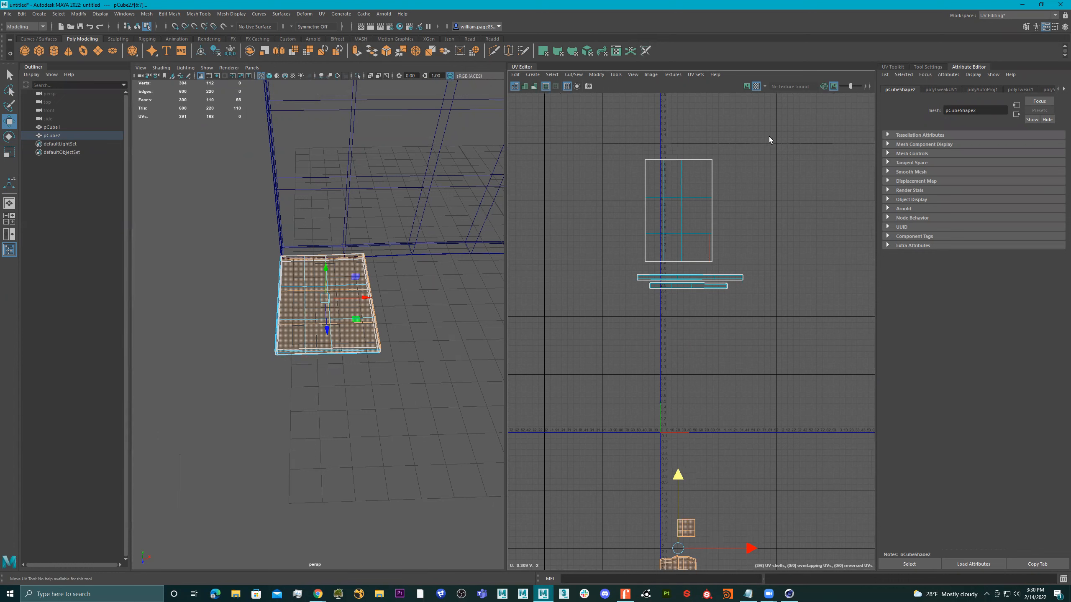
# Step: Move the upper surface and two side shells down to the 0–1 UV tile and scale them down together
pyautogui.moveTo(561, 330); pyautogui.dragTo(589, 307)
pyautogui.moveTo(690, 239); pyautogui.dragTo(662, 446)
pyautogui.press('r')
pyautogui.keyDown('alt'); pyautogui.moveTo(675, 418); pyautogui.dragTo(845, 433, button='right'); pyautogui.keyUp('alt')
pyautogui.keyDown('alt'); pyautogui.moveTo(776, 433); pyautogui.dragTo(677, 396, button='middle'); pyautogui.keyUp('alt')
pyautogui.keyDown('alt'); pyautogui.moveTo(645, 393); pyautogui.dragTo(797, 400, button='right'); pyautogui.keyUp('alt')
pyautogui.keyDown('alt'); pyautogui.moveTo(690, 398); pyautogui.dragTo(779, 400, button='middle'); pyautogui.keyUp('alt')
pyautogui.moveTo(675, 350); pyautogui.dragTo(683, 358)
# Step: Rotate the two side shells upright and place them alongside the upper surface's shell
pyautogui.moveTo(542, 472); pyautogui.dragTo(543, 472)
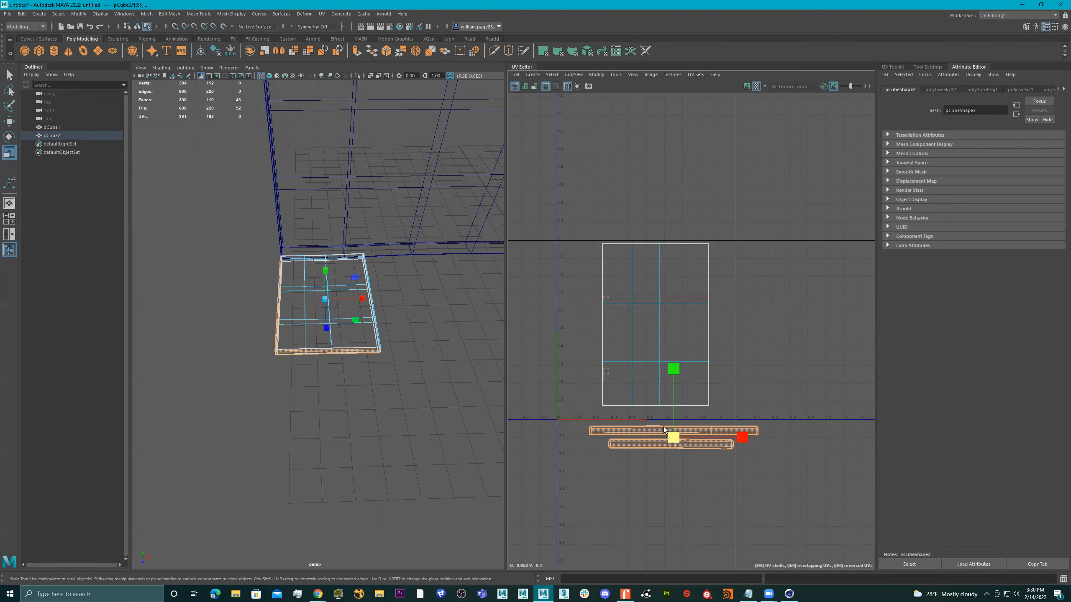
pyautogui.press('e')
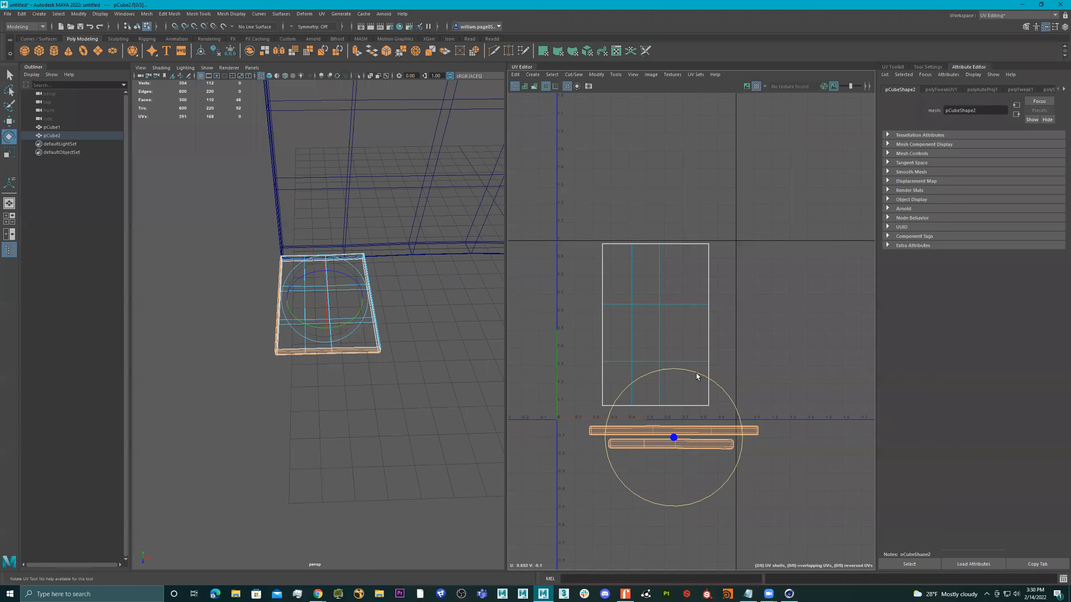
pyautogui.moveTo(696, 372); pyautogui.dragTo(746, 463)
pyautogui.press('w')
pyautogui.moveTo(677, 438); pyautogui.dragTo(585, 328)
# Step: Restore the shaded display, scale the upper surface and side shells up to fill the UV tile's height, and shift them to its right edge
pyautogui.keyDown('shift'); pyautogui.moveTo(556, 399); pyautogui.dragTo(588, 402); pyautogui.keyUp('shift')
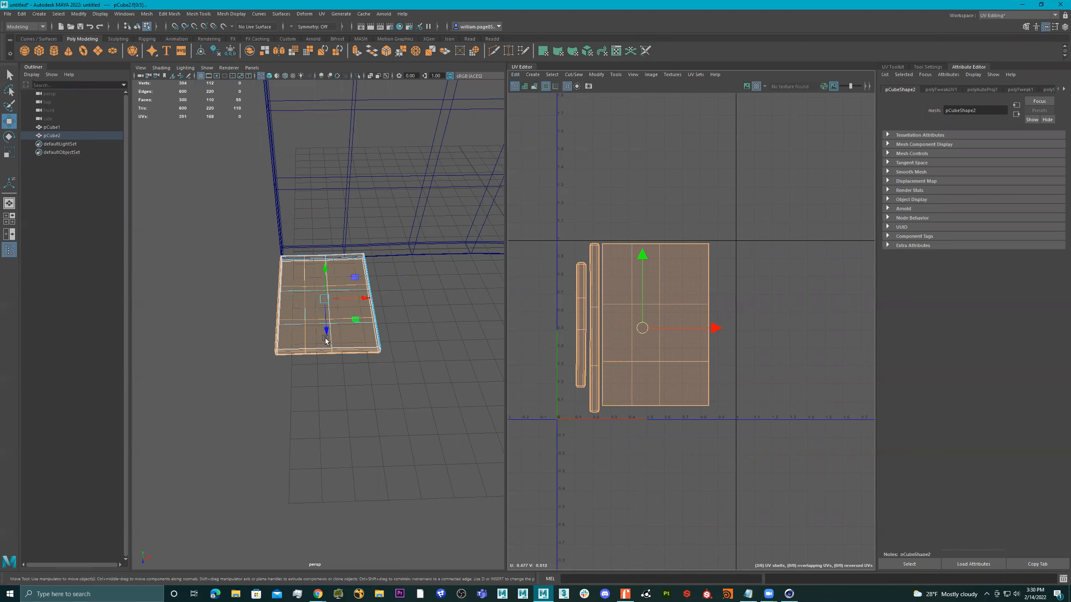
pyautogui.press('5')
pyautogui.scroll(6, 350, 341)
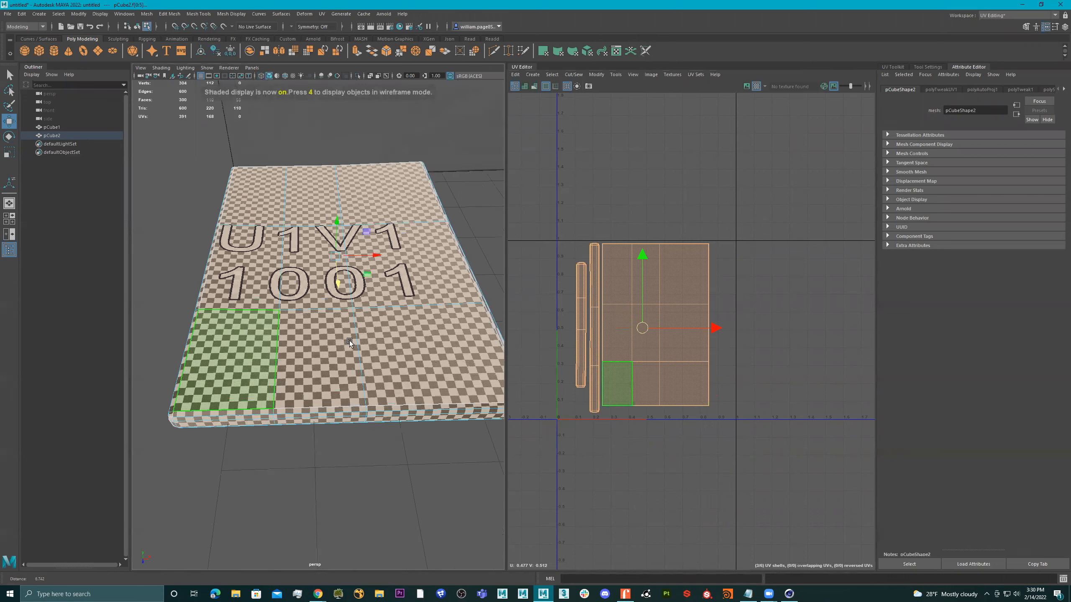
pyautogui.keyDown('alt'); pyautogui.moveTo(363, 330); pyautogui.dragTo(405, 326); pyautogui.keyUp('alt')
pyautogui.press('r')
pyautogui.moveTo(640, 330); pyautogui.dragTo(649, 335)
pyautogui.press('w')
pyautogui.scroll(3, 620, 323)
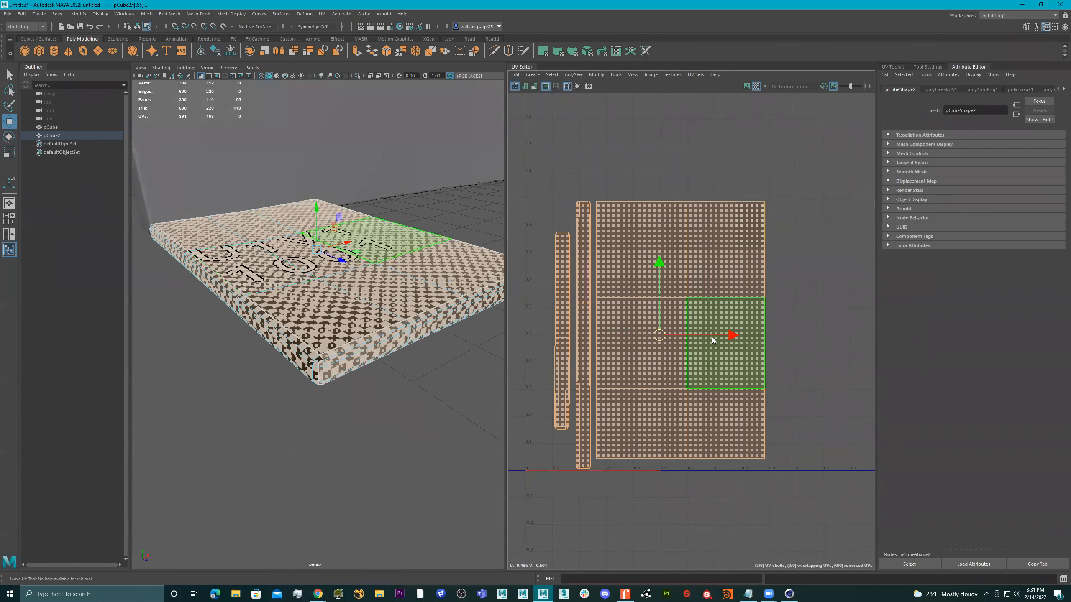
pyautogui.moveTo(741, 338)
pyautogui.mouseDown()
pyautogui.moveTo(728, 336)
pyautogui.moveTo(761, 337)
pyautogui.mouseUp()
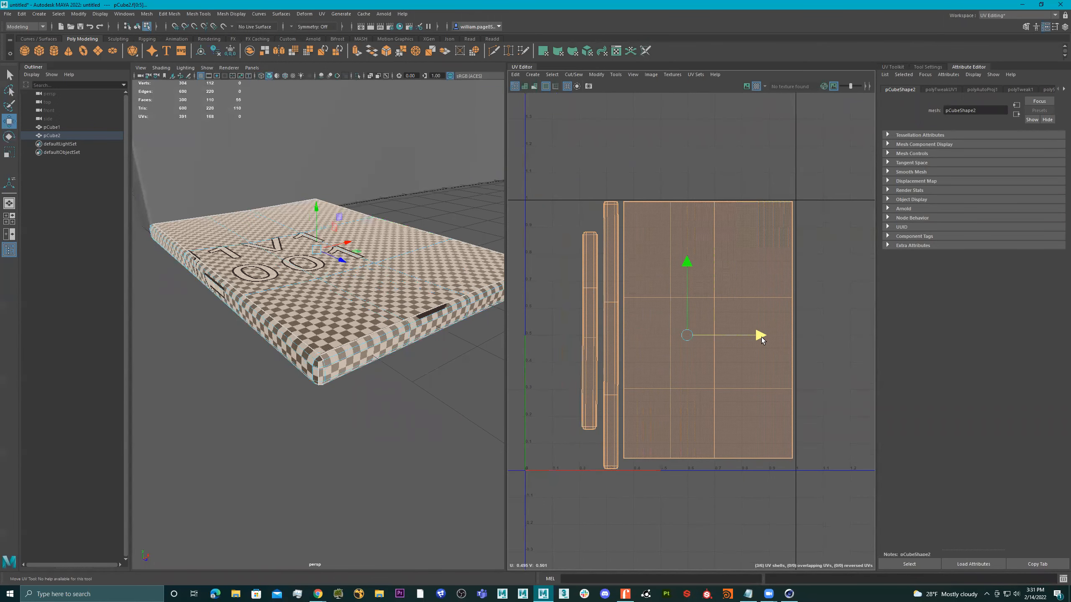
# Step: Select the three small UV shells and move them together up to the free strip of the 0–1 tile
pyautogui.scroll(-8, 760, 298)
pyautogui.scroll(-3, 741, 433)
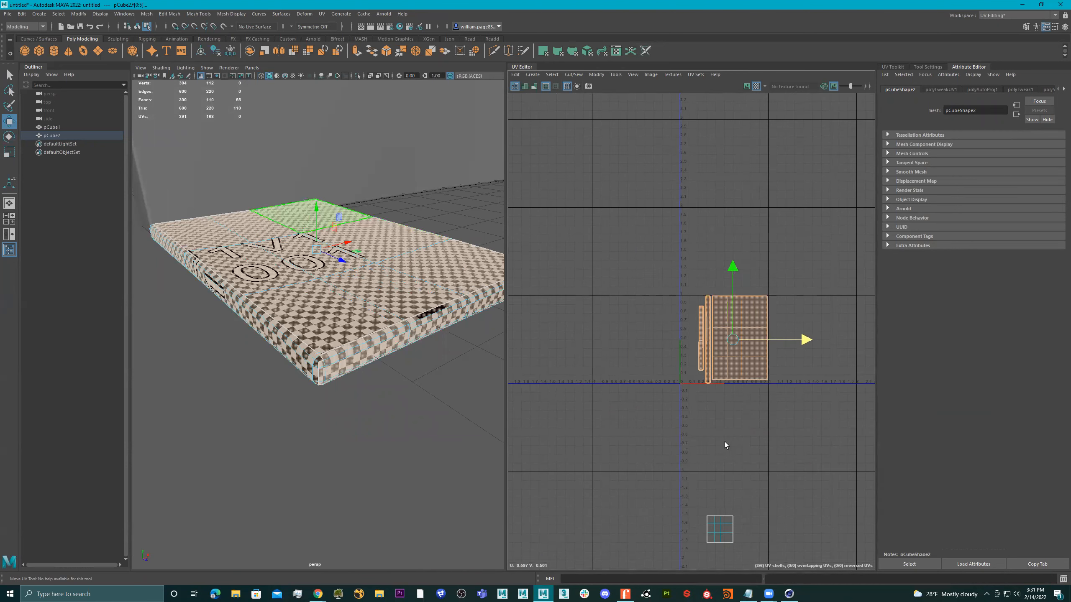
pyautogui.keyDown('alt'); pyautogui.moveTo(734, 459); pyautogui.dragTo(704, 353, button='middle'); pyautogui.keyUp('alt')
pyautogui.scroll(3, 696, 416)
pyautogui.click(696, 416)
pyautogui.moveTo(695, 416); pyautogui.dragTo(675, 441)
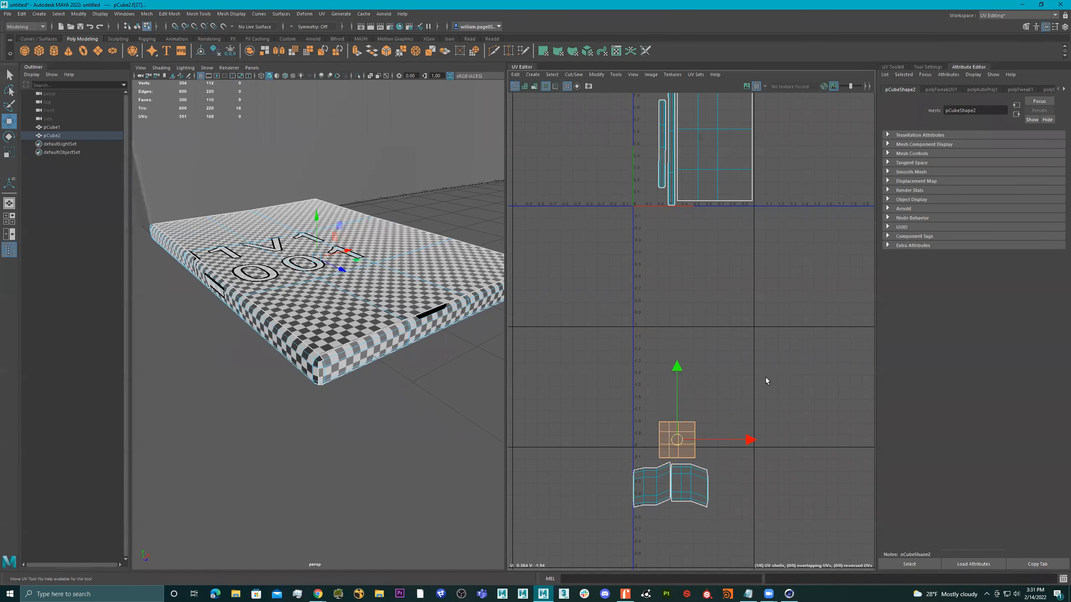
pyautogui.moveTo(767, 381); pyautogui.dragTo(561, 544)
pyautogui.moveTo(667, 465); pyautogui.dragTo(635, 173)
# Step: Scale the three small shells down and stack them separately in the gap beside the side shells
pyautogui.keyDown('alt'); pyautogui.moveTo(655, 240); pyautogui.dragTo(655, 389, button='middle'); pyautogui.keyUp('alt')
pyautogui.scroll(3, 652, 344)
pyautogui.scroll(2, 652, 345)
pyautogui.press('r')
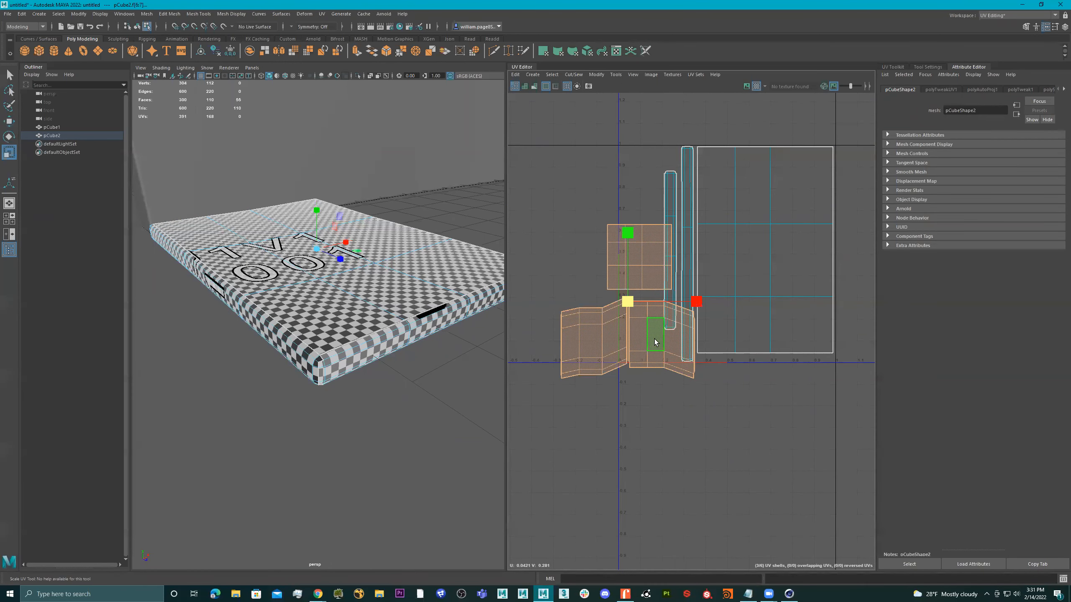
pyautogui.moveTo(629, 302); pyautogui.dragTo(641, 185)
pyautogui.press('w')
pyautogui.scroll(2, 628, 301)
pyautogui.click(592, 361)
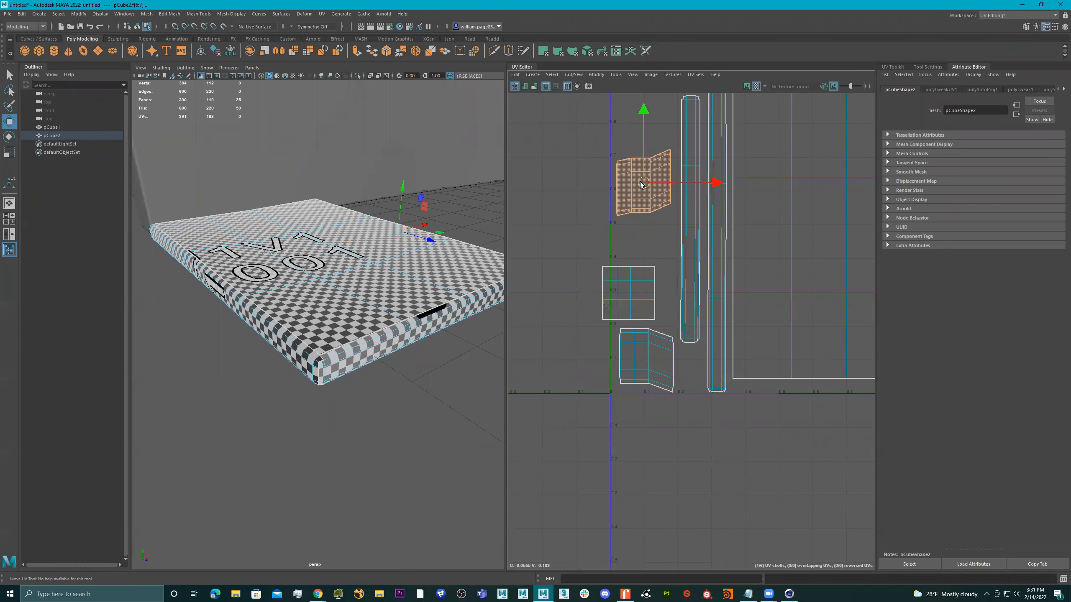
pyautogui.click(641, 296)
pyautogui.moveTo(633, 297); pyautogui.dragTo(650, 297)
# Step: Show the checker image behind the shells and nudge the square shell fully inside the 0–1 tile
pyautogui.scroll(-5, 657, 302)
pyautogui.scroll(3, 764, 259)
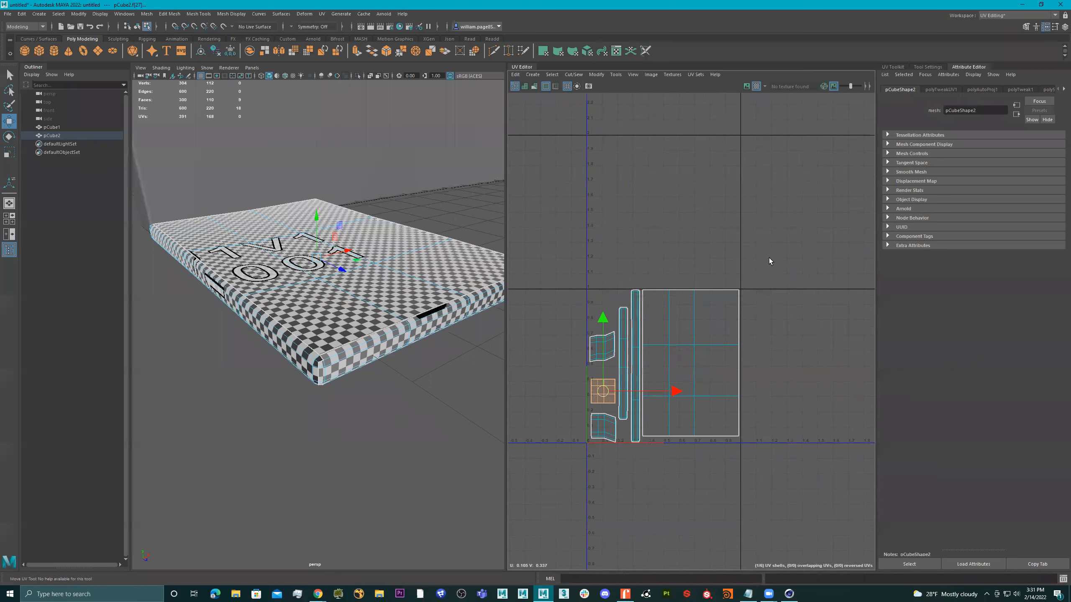
pyautogui.click(747, 86)
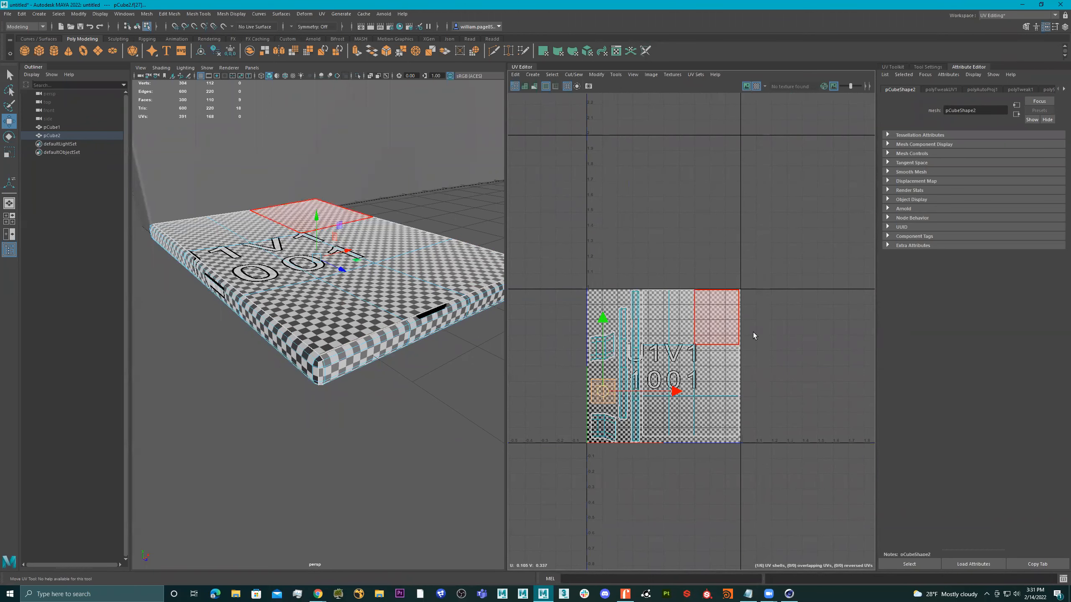
pyautogui.keyDown('alt'); pyautogui.moveTo(753, 333); pyautogui.dragTo(764, 293, button='middle'); pyautogui.keyUp('alt')
pyautogui.scroll(2, 615, 353)
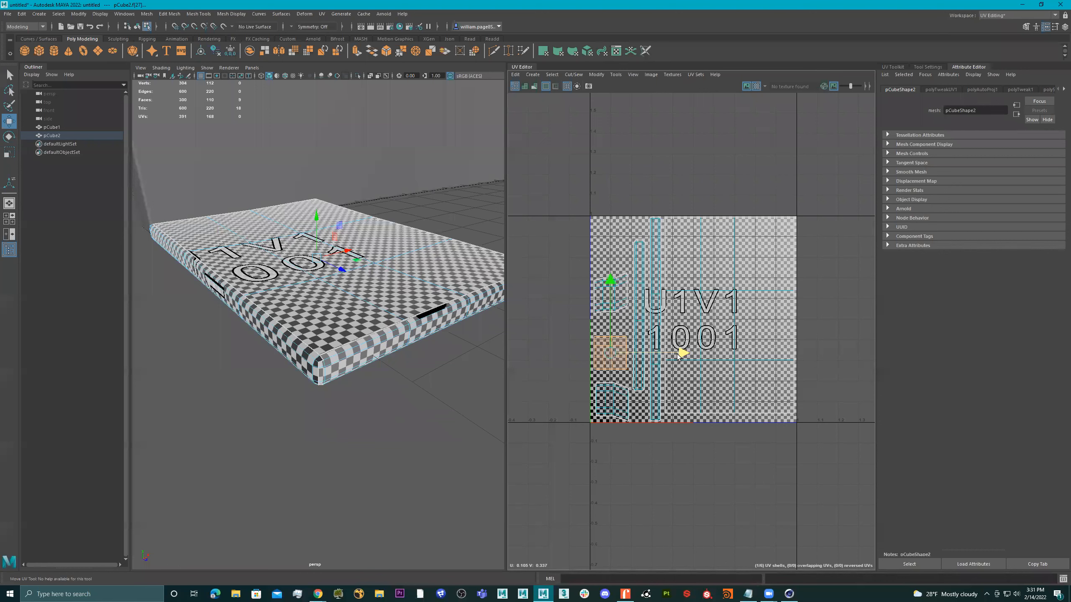
pyautogui.moveTo(678, 357); pyautogui.dragTo(675, 356, button='middle')
pyautogui.scroll(-4, 671, 364)
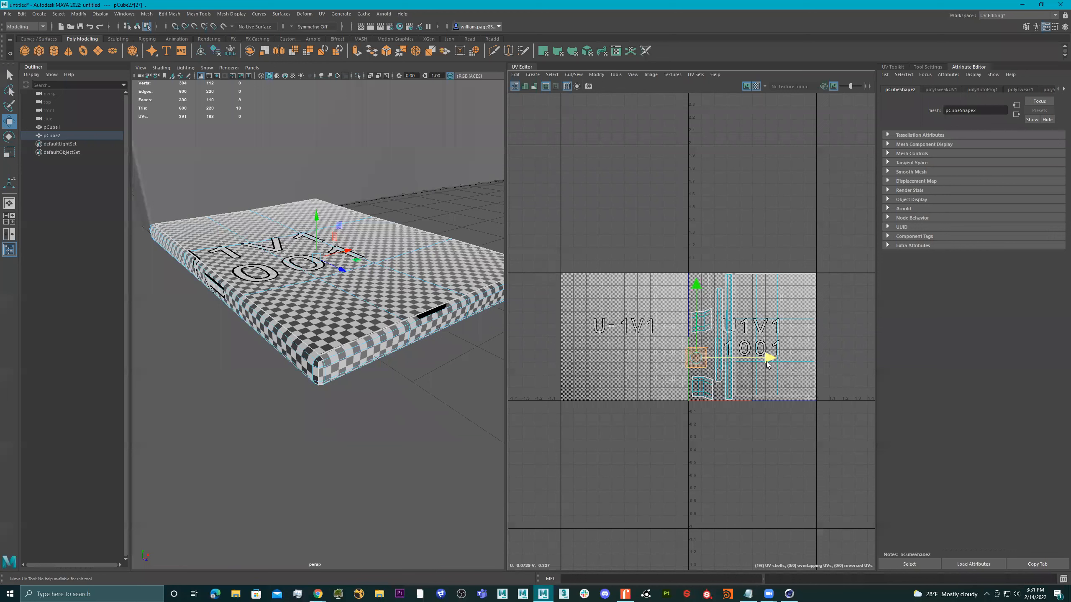
pyautogui.moveTo(768, 361); pyautogui.dragTo(771, 362)
# Step: Return the slab to object mode and examine its checker pattern and its size against the wall from several angles
pyautogui.keyDown('alt'); pyautogui.moveTo(316, 255); pyautogui.dragTo(248, 272); pyautogui.keyUp('alt')
pyautogui.scroll(-2, 307, 275)
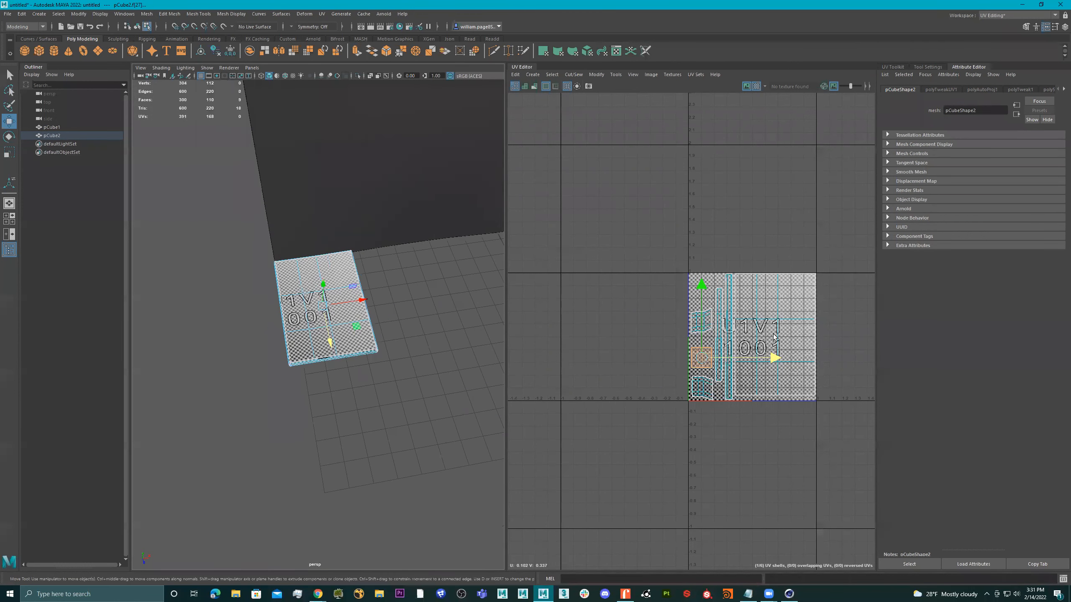
pyautogui.keyDown('alt'); pyautogui.moveTo(345, 288); pyautogui.dragTo(361, 244); pyautogui.keyUp('alt')
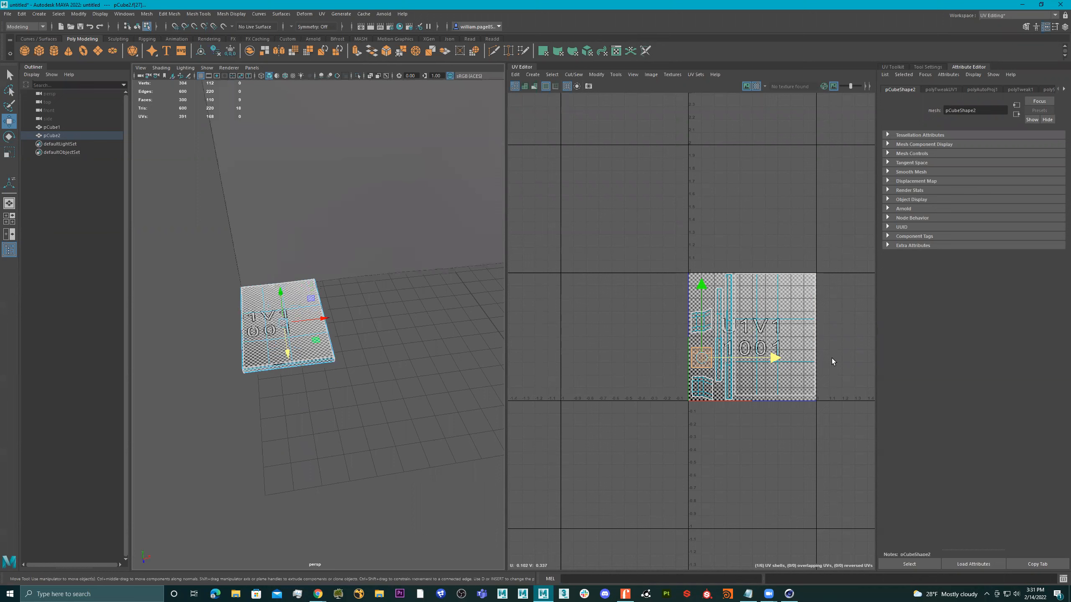
pyautogui.moveTo(760, 338); pyautogui.dragTo(842, 274, button='right')
pyautogui.scroll(-2, 837, 278)
pyautogui.keyDown('alt'); pyautogui.moveTo(310, 312); pyautogui.dragTo(287, 311); pyautogui.keyUp('alt')
pyautogui.moveTo(287, 311); pyautogui.dragTo(337, 306, button='right')
pyautogui.moveTo(357, 268)
pyautogui.keyDown('alt'); pyautogui.mouseDown()
pyautogui.moveTo(328, 288)
pyautogui.moveTo(351, 279)
pyautogui.mouseUp(); pyautogui.keyUp('alt')
pyautogui.press('r')
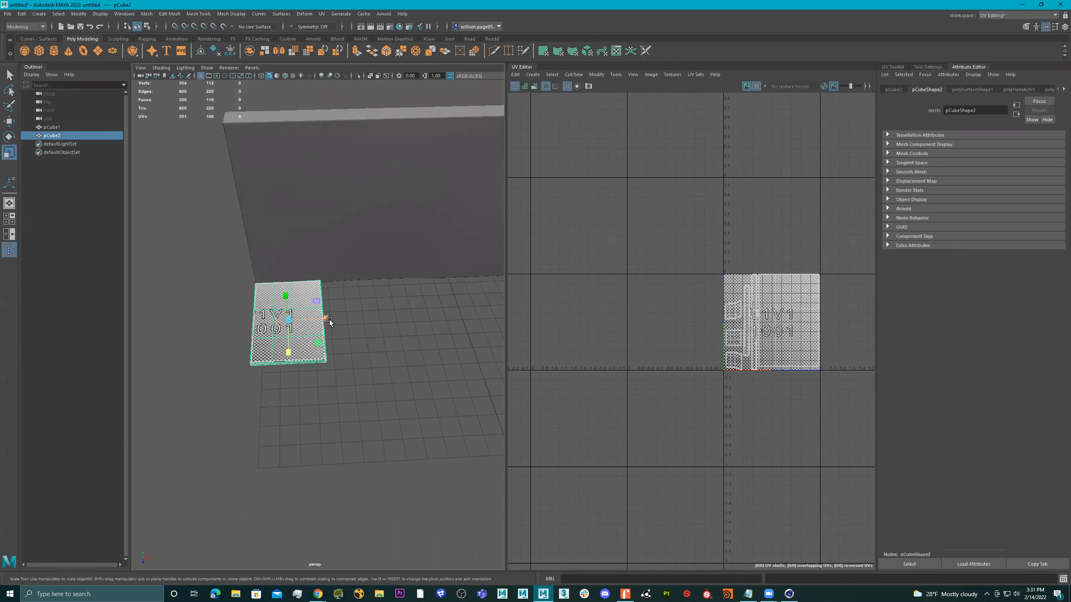
pyautogui.click(331, 319)
pyautogui.keyDown('alt'); pyautogui.moveTo(373, 318); pyautogui.dragTo(349, 294); pyautogui.keyUp('alt')
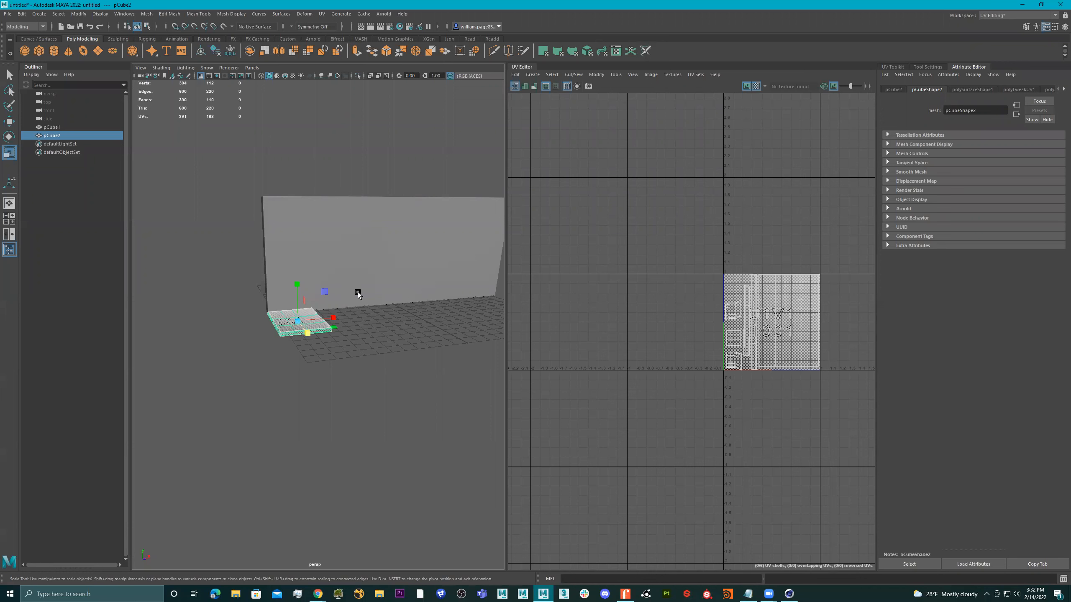
pyautogui.keyDown('alt'); pyautogui.moveTo(316, 306); pyautogui.dragTo(385, 300); pyautogui.keyUp('alt')
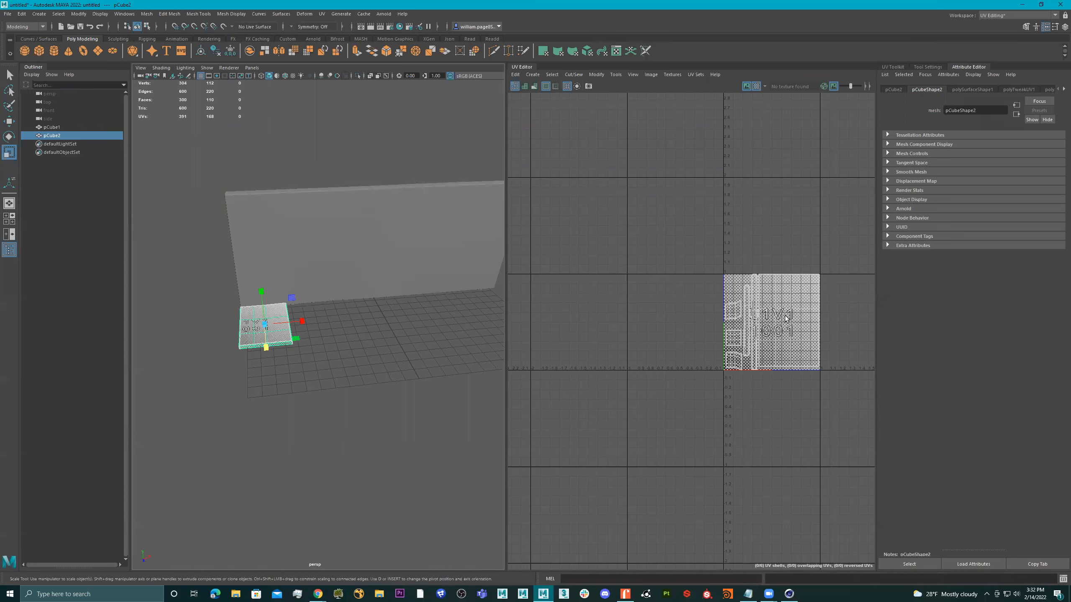
# Step: Select the wall and apply an automatic UV projection to it
pyautogui.keyDown('alt'); pyautogui.moveTo(312, 294); pyautogui.dragTo(388, 270); pyautogui.keyUp('alt')
pyautogui.click(326, 283)
pyautogui.moveTo(272, 234)
pyautogui.keyDown('alt'); pyautogui.mouseDown()
pyautogui.moveTo(251, 231)
pyautogui.moveTo(303, 231)
pyautogui.moveTo(289, 232)
pyautogui.mouseUp(); pyautogui.keyUp('alt')
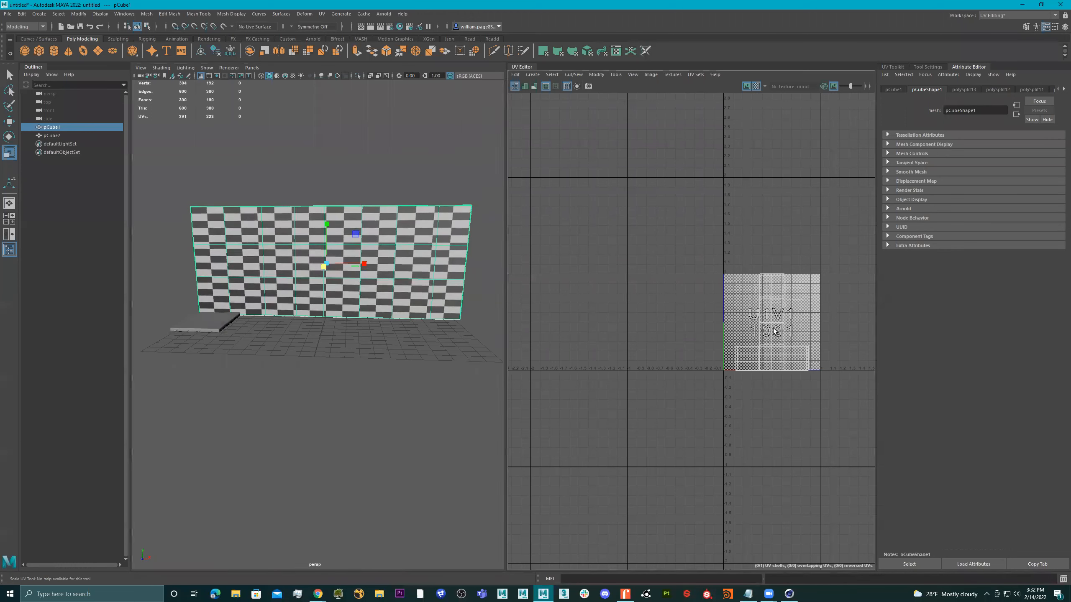
pyautogui.click(322, 13)
pyautogui.click(350, 62)
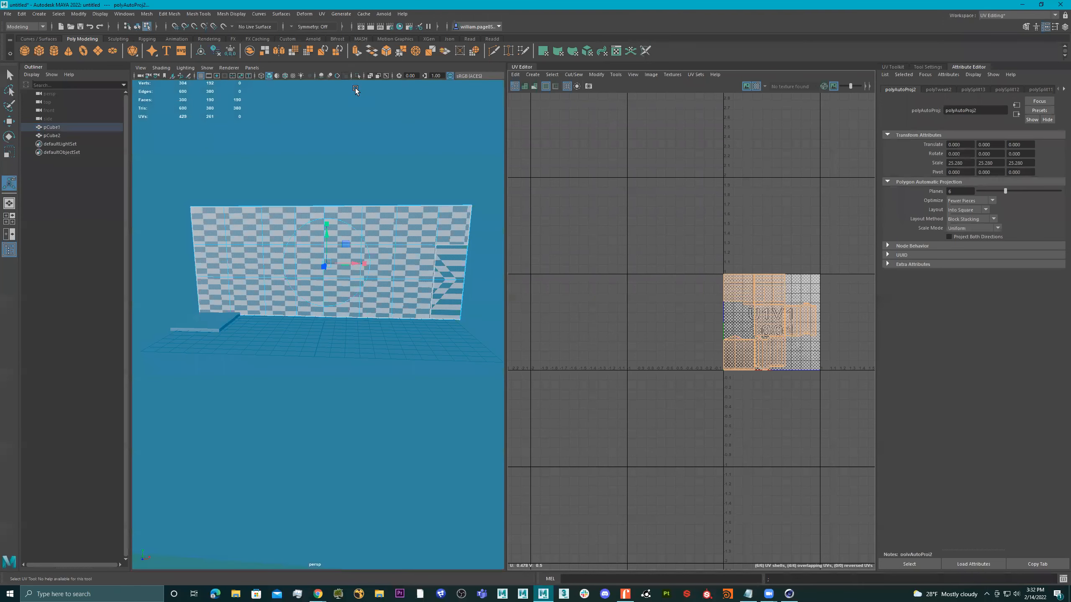
# Step: Examine the wall's checker pattern and match its front faces, including the distorted end section, to their UV shells
pyautogui.keyDown('alt'); pyautogui.moveTo(278, 274); pyautogui.dragTo(310, 289); pyautogui.keyUp('alt')
pyautogui.keyDown('alt'); pyautogui.moveTo(230, 254); pyautogui.dragTo(208, 249, button='right'); pyautogui.keyUp('alt')
pyautogui.click(207, 248)
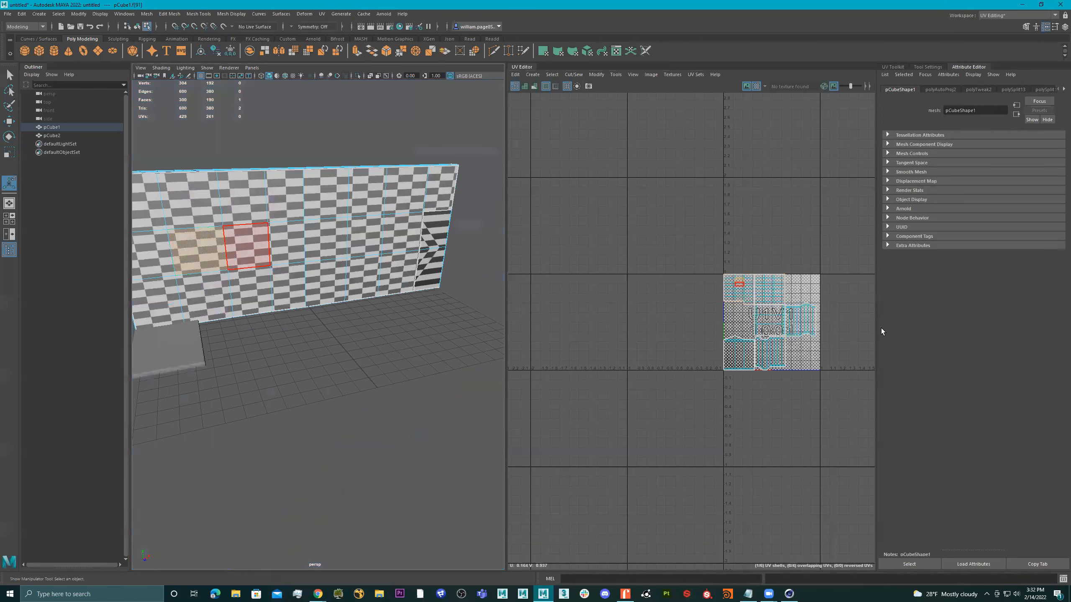
pyautogui.keyDown('alt'); pyautogui.moveTo(224, 222); pyautogui.dragTo(385, 240); pyautogui.keyUp('alt')
pyautogui.doubleClick(727, 285)
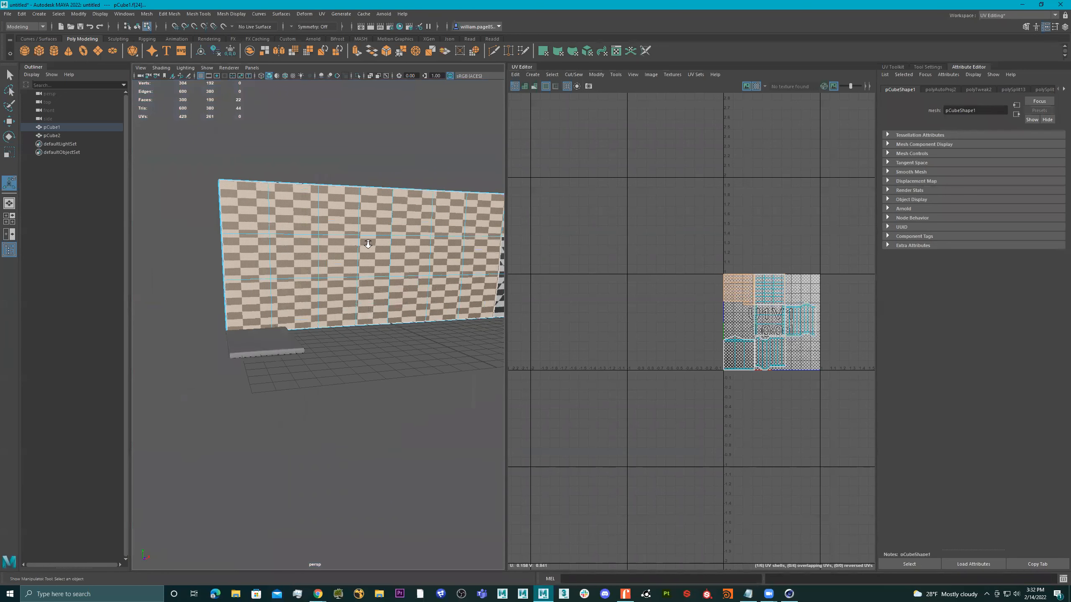
pyautogui.scroll(-4, 400, 254)
pyautogui.keyDown('alt'); pyautogui.moveTo(455, 282); pyautogui.dragTo(439, 273); pyautogui.keyUp('alt')
pyautogui.click(431, 284)
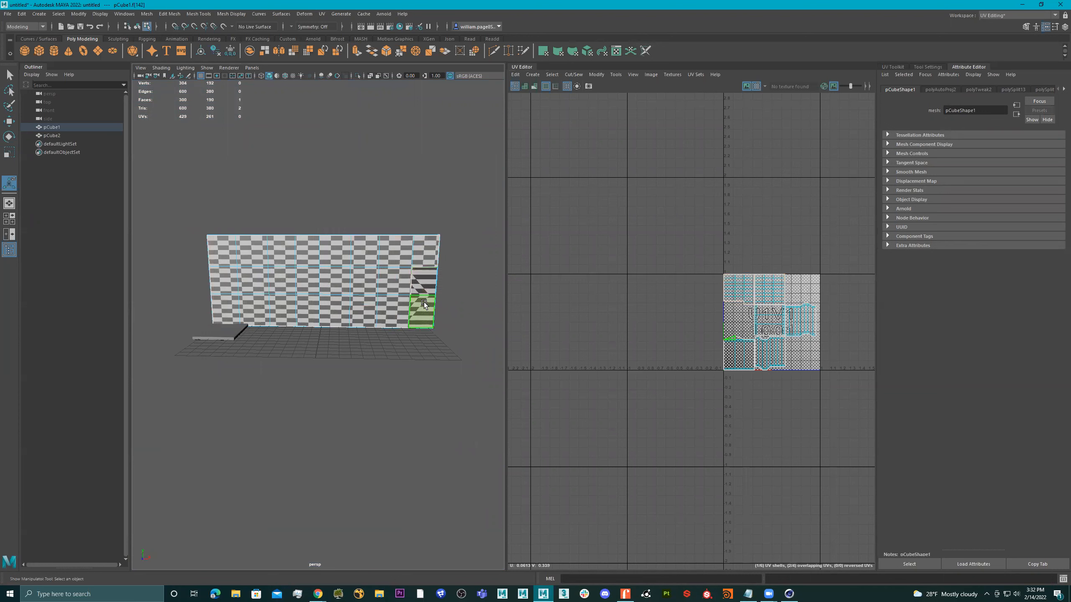
pyautogui.keyDown('alt'); pyautogui.moveTo(395, 278); pyautogui.dragTo(266, 274); pyautogui.keyUp('alt')
pyautogui.doubleClick(307, 275)
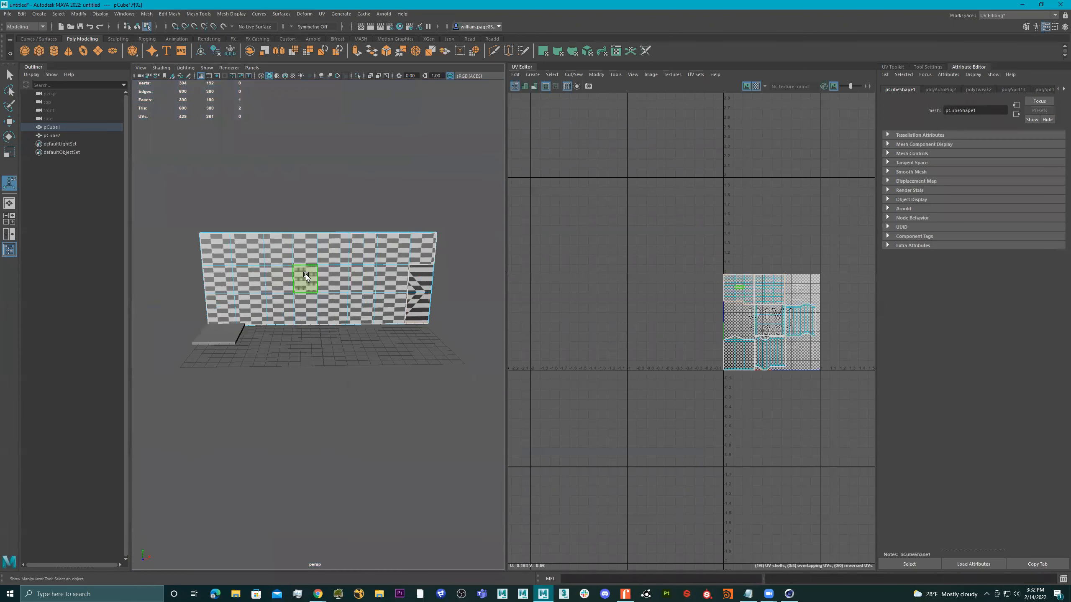
# Step: Return the wall to object mode and reapply the automatic UV projection
pyautogui.moveTo(333, 268); pyautogui.dragTo(390, 216, button='right')
pyautogui.keyDown('alt'); pyautogui.moveTo(368, 205); pyautogui.dragTo(345, 237); pyautogui.keyUp('alt')
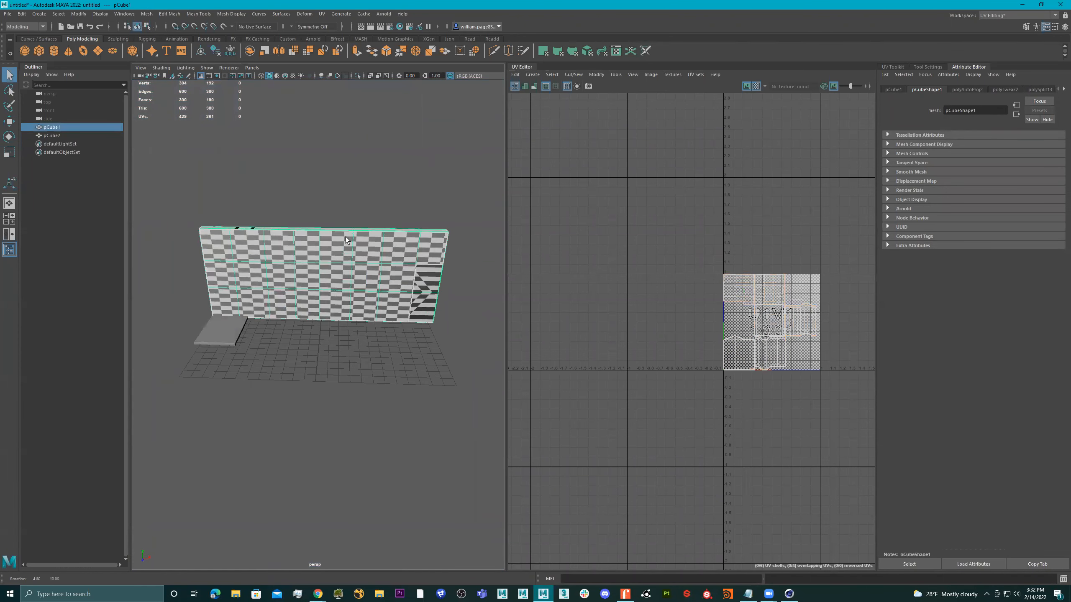
pyautogui.keyDown('alt'); pyautogui.moveTo(411, 245); pyautogui.dragTo(359, 222, button='middle'); pyautogui.keyUp('alt')
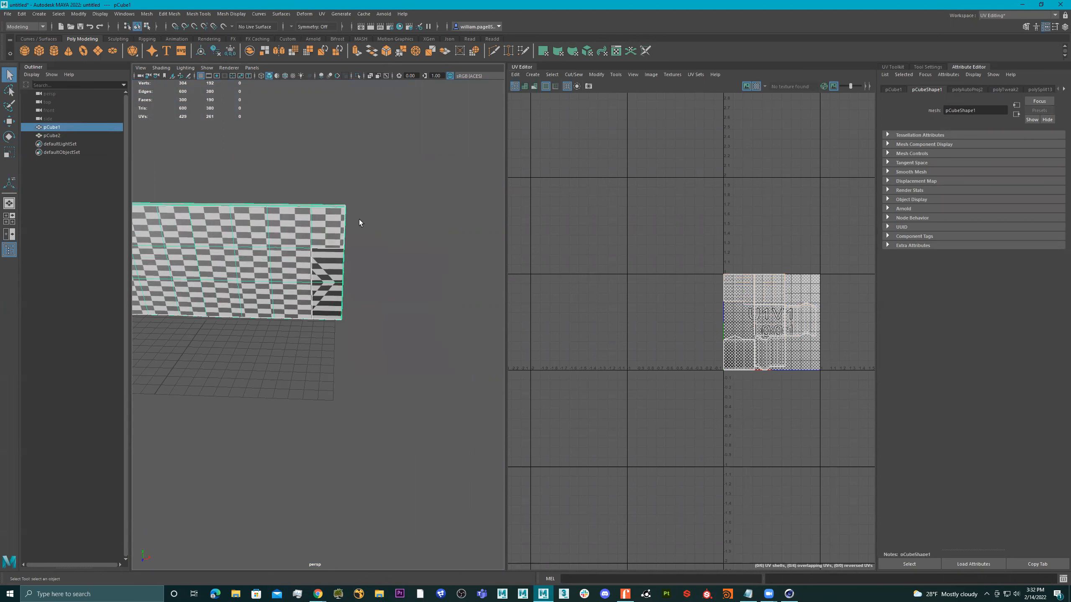
pyautogui.click(321, 13)
pyautogui.click(345, 60)
# Step: In wireframe display, select the faces of the wall's front side, leaving out the faces along its rim
pyautogui.keyDown('alt'); pyautogui.moveTo(274, 219); pyautogui.dragTo(313, 235); pyautogui.keyUp('alt')
pyautogui.moveTo(314, 235); pyautogui.dragTo(354, 221, button='right')
pyautogui.keyDown('alt'); pyautogui.moveTo(338, 246); pyautogui.dragTo(295, 237); pyautogui.keyUp('alt')
pyautogui.keyDown('alt'); pyautogui.moveTo(295, 237); pyautogui.dragTo(399, 230, button='right'); pyautogui.keyUp('alt')
pyautogui.keyDown('alt'); pyautogui.moveTo(375, 232); pyautogui.dragTo(414, 237); pyautogui.keyUp('alt')
pyautogui.press('4')
pyautogui.keyDown('alt'); pyautogui.moveTo(414, 237); pyautogui.dragTo(369, 242, button='right'); pyautogui.keyUp('alt')
pyautogui.keyDown('alt'); pyautogui.moveTo(368, 242); pyautogui.dragTo(381, 212, button='middle'); pyautogui.keyUp('alt')
pyautogui.moveTo(375, 188); pyautogui.dragTo(335, 159, button='right')
pyautogui.moveTo(278, 101); pyautogui.dragTo(370, 372)
pyautogui.keyDown('alt'); pyautogui.moveTo(375, 303); pyautogui.dragTo(369, 237); pyautogui.keyUp('alt')
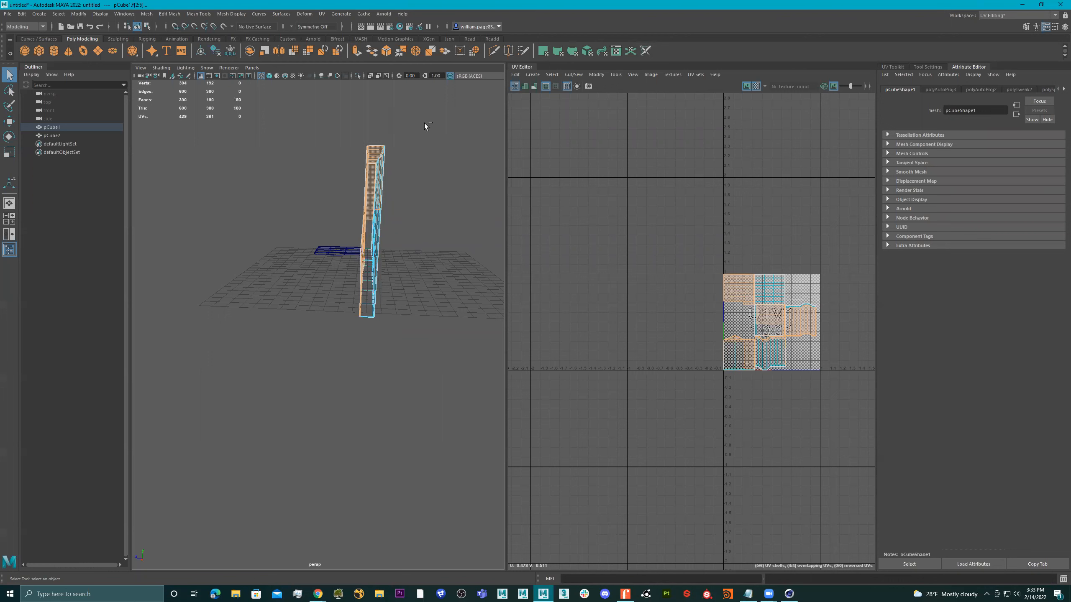
pyautogui.moveTo(378, 200); pyautogui.dragTo(360, 297)
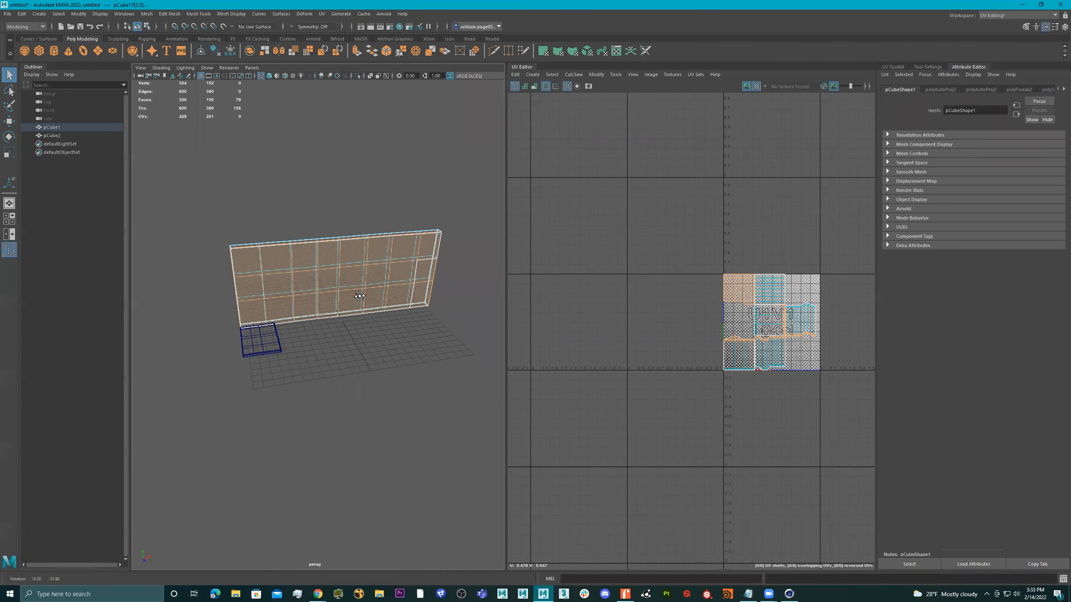
# Step: Apply a planar UV projection from the Z axis, fitted to the bounding box, to the selected wall faces
pyautogui.click(323, 14)
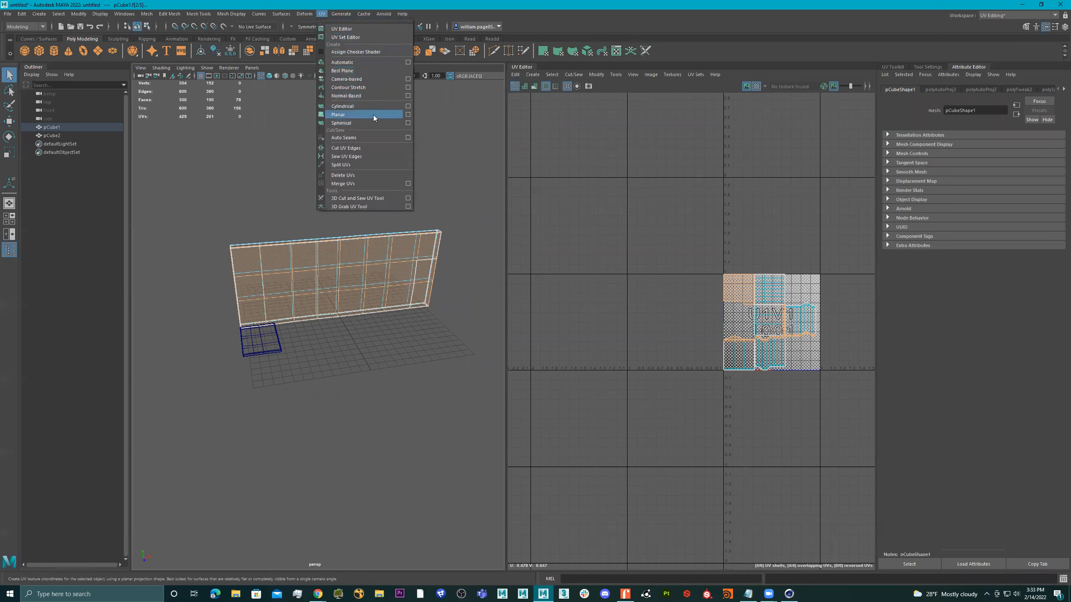
pyautogui.click(408, 115)
pyautogui.keyDown('alt'); pyautogui.moveTo(326, 439); pyautogui.dragTo(343, 493); pyautogui.keyUp('alt')
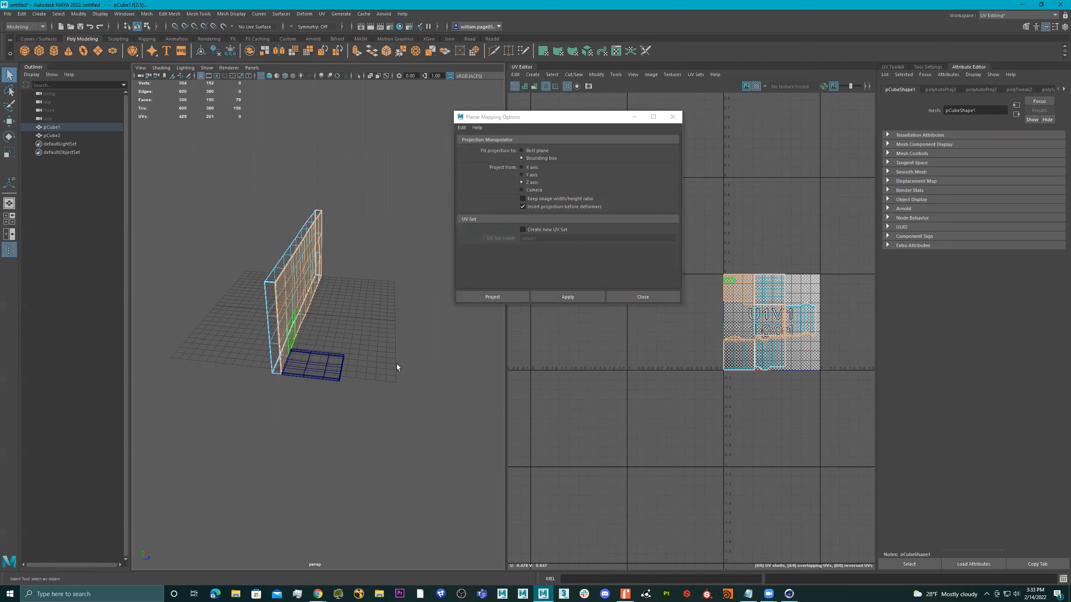
pyautogui.keyDown('alt'); pyautogui.moveTo(435, 302); pyautogui.dragTo(371, 312); pyautogui.keyUp('alt')
pyautogui.click(532, 167)
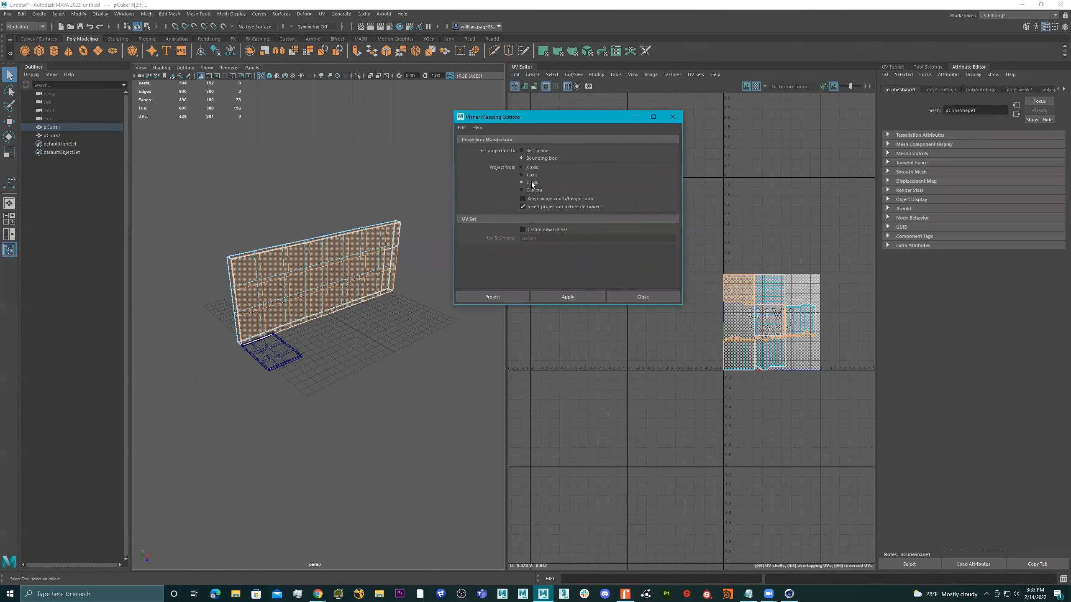
pyautogui.click(510, 296)
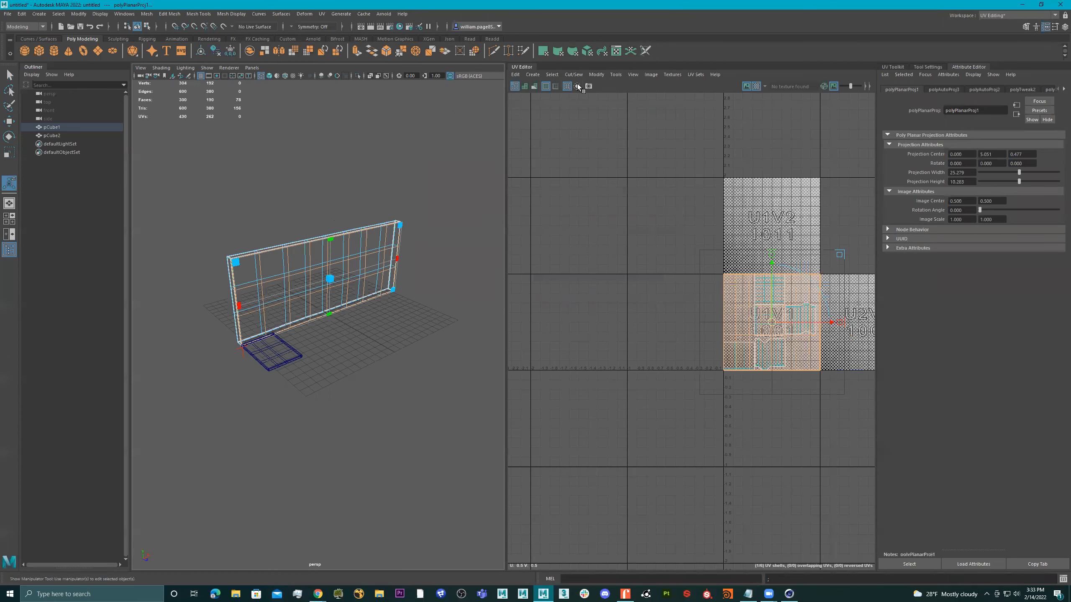
# Step: Restore the shaded display and move the projected front shell straight up, out of the 0–1 UV tile
pyautogui.press('5')
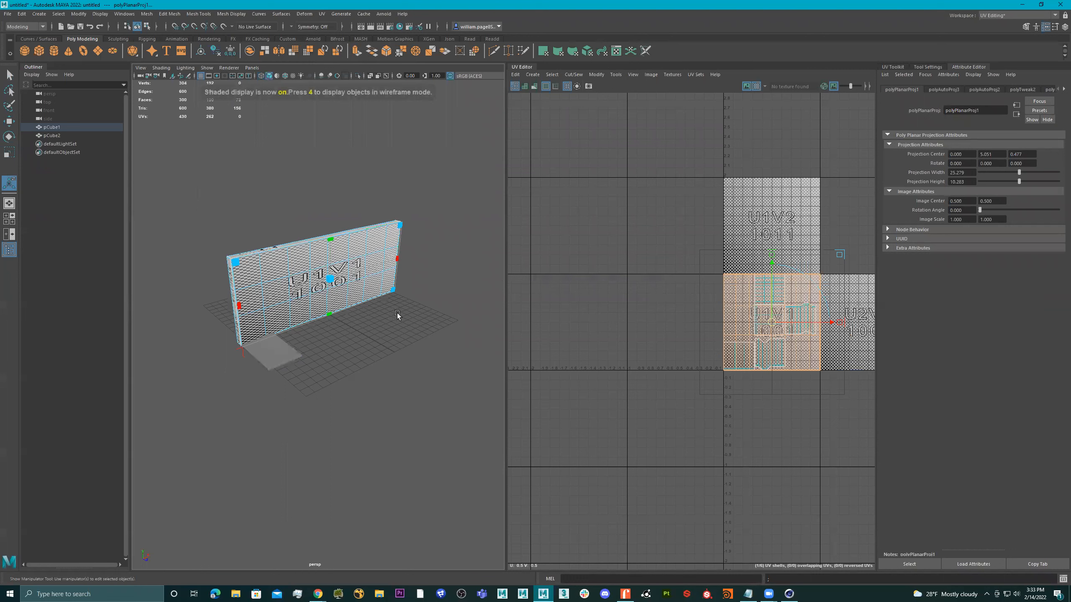
pyautogui.keyDown('alt'); pyautogui.moveTo(397, 316); pyautogui.dragTo(378, 298); pyautogui.keyUp('alt')
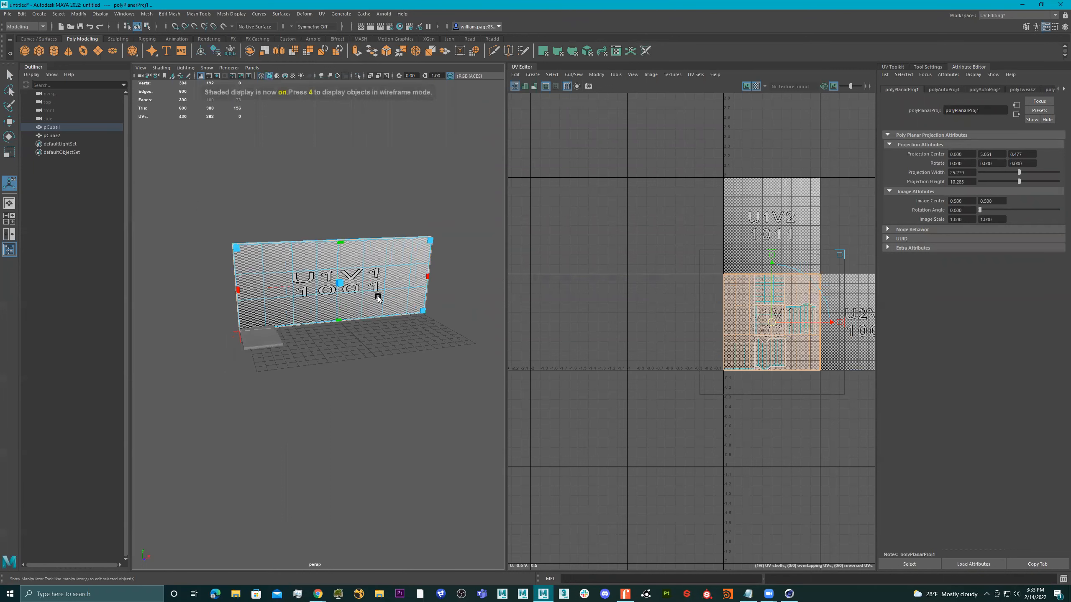
pyautogui.click(770, 269)
pyautogui.hotkey('ctrl', 'z')
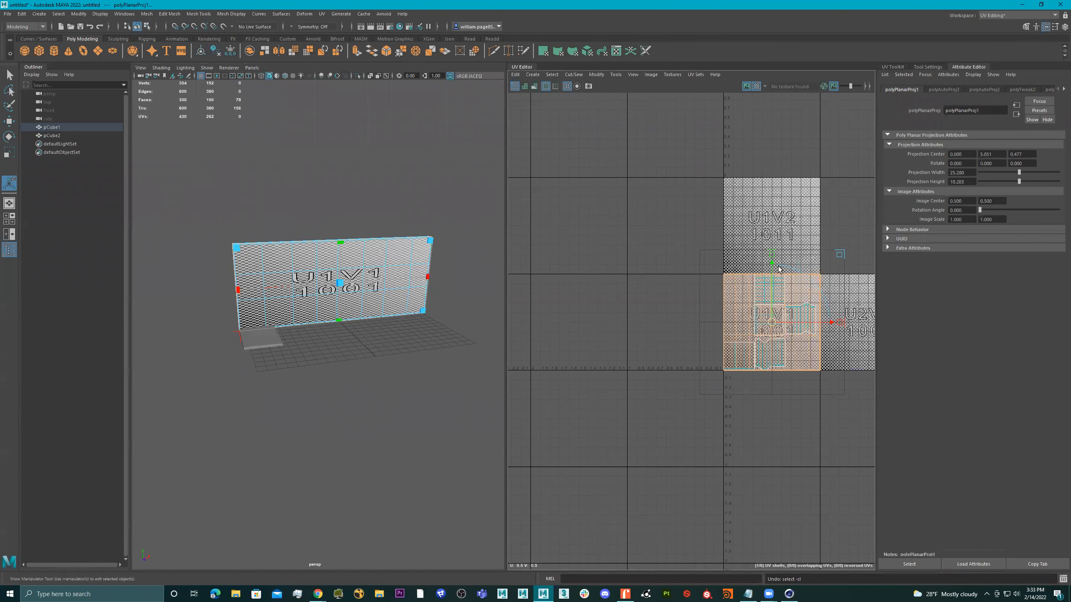
pyautogui.moveTo(770, 267); pyautogui.dragTo(766, 152)
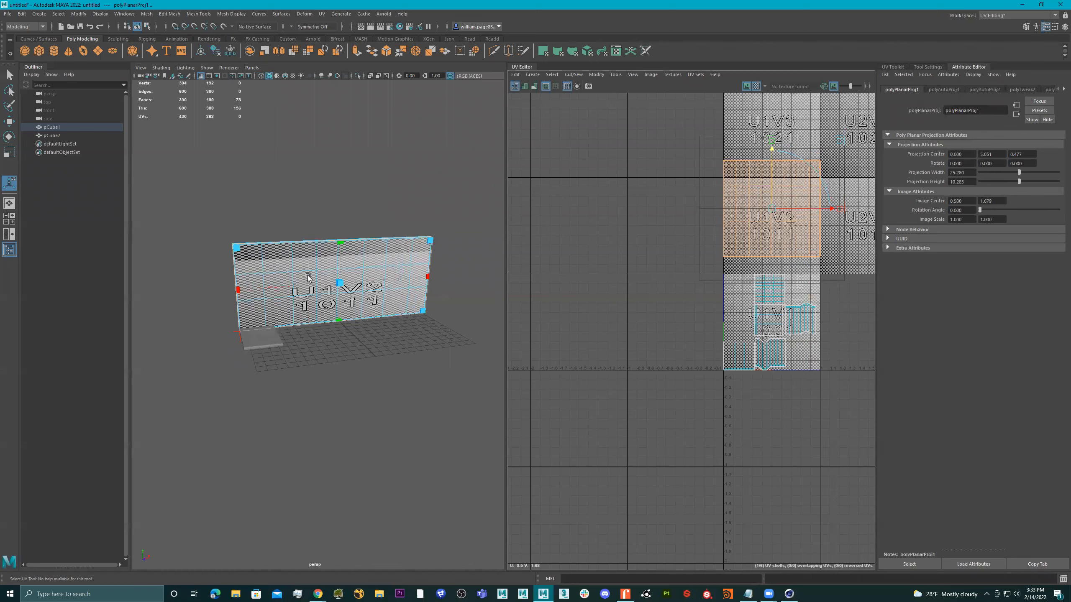
pyautogui.keyDown('alt'); pyautogui.moveTo(285, 271); pyautogui.dragTo(354, 273, button='right'); pyautogui.keyUp('alt')
pyautogui.keyDown('alt'); pyautogui.moveTo(354, 273); pyautogui.dragTo(368, 265); pyautogui.keyUp('alt')
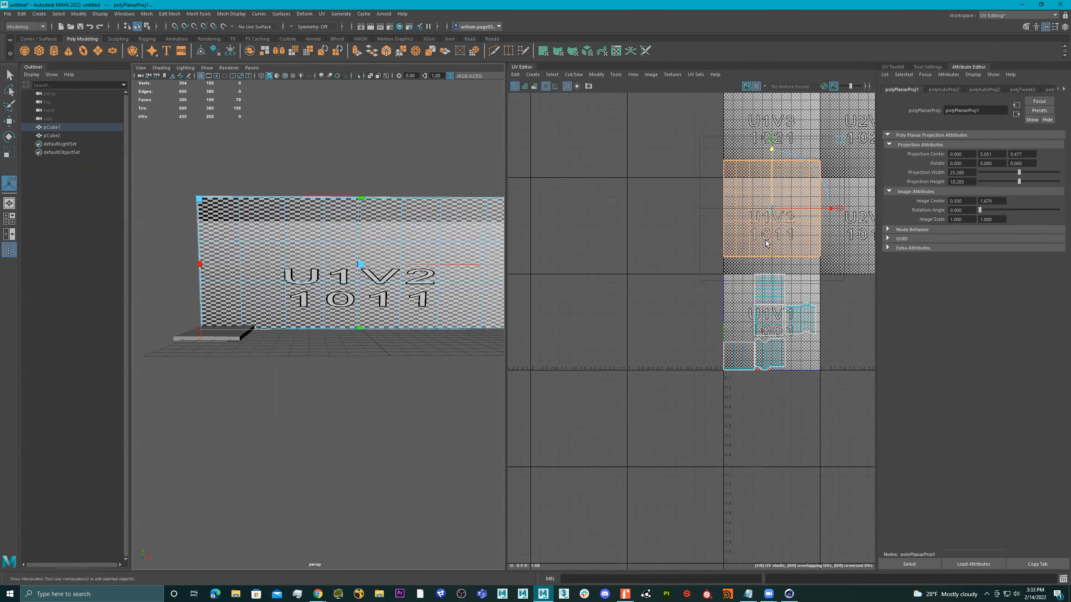
pyautogui.keyDown('alt'); pyautogui.moveTo(393, 298); pyautogui.dragTo(371, 289); pyautogui.keyUp('alt')
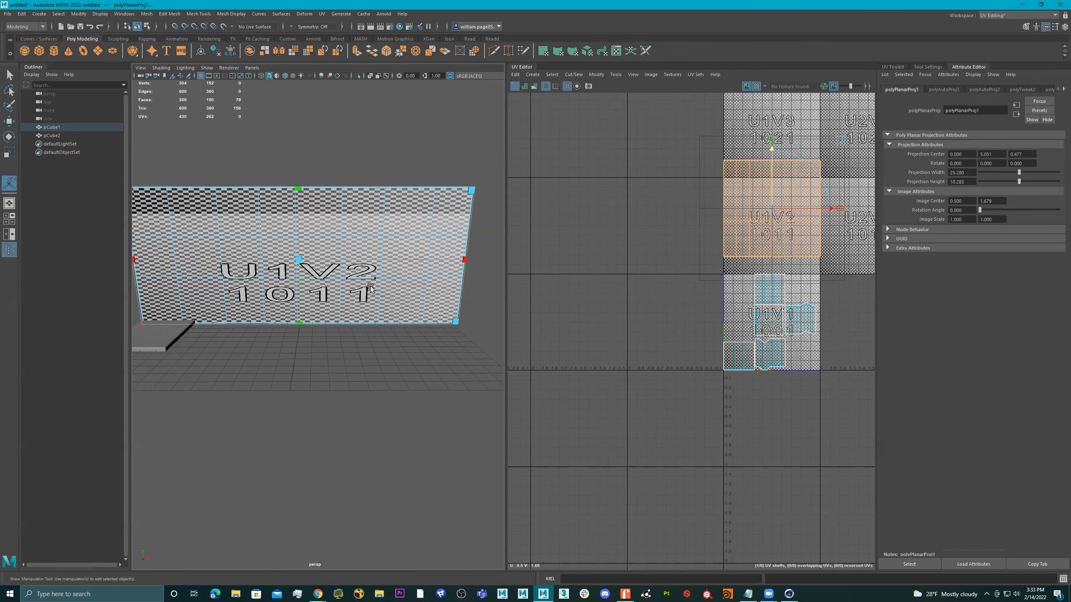
# Step: Select the wall's remaining UV shells, move them down below the 0–1 tile, and scale them down uniformly
pyautogui.moveTo(824, 407); pyautogui.dragTo(691, 269)
pyautogui.press('w')
pyautogui.moveTo(770, 253); pyautogui.dragTo(771, 361)
pyautogui.press('r')
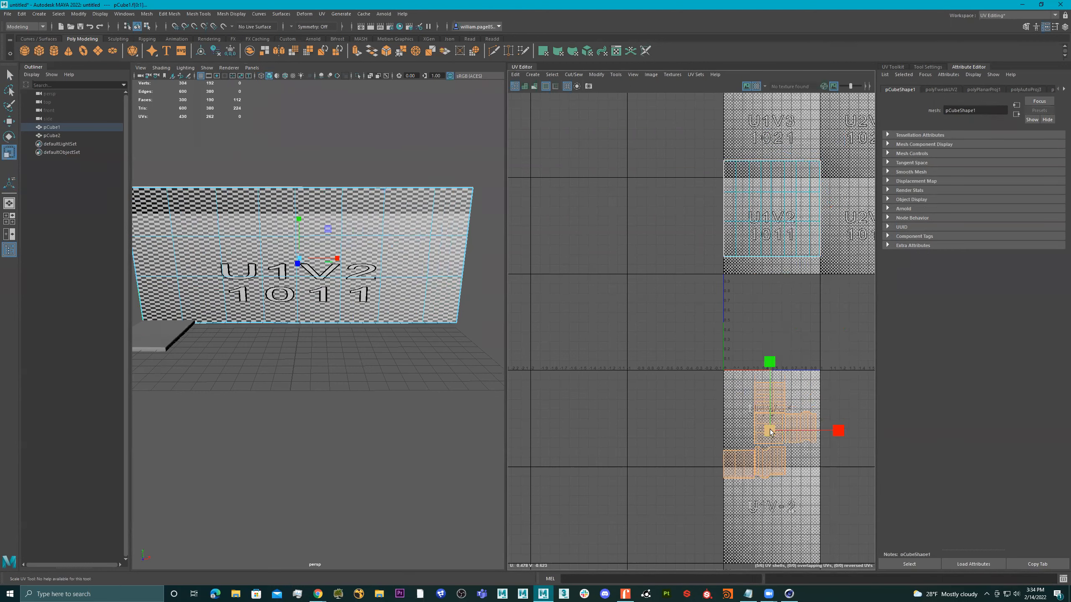
pyautogui.moveTo(764, 434); pyautogui.dragTo(728, 445)
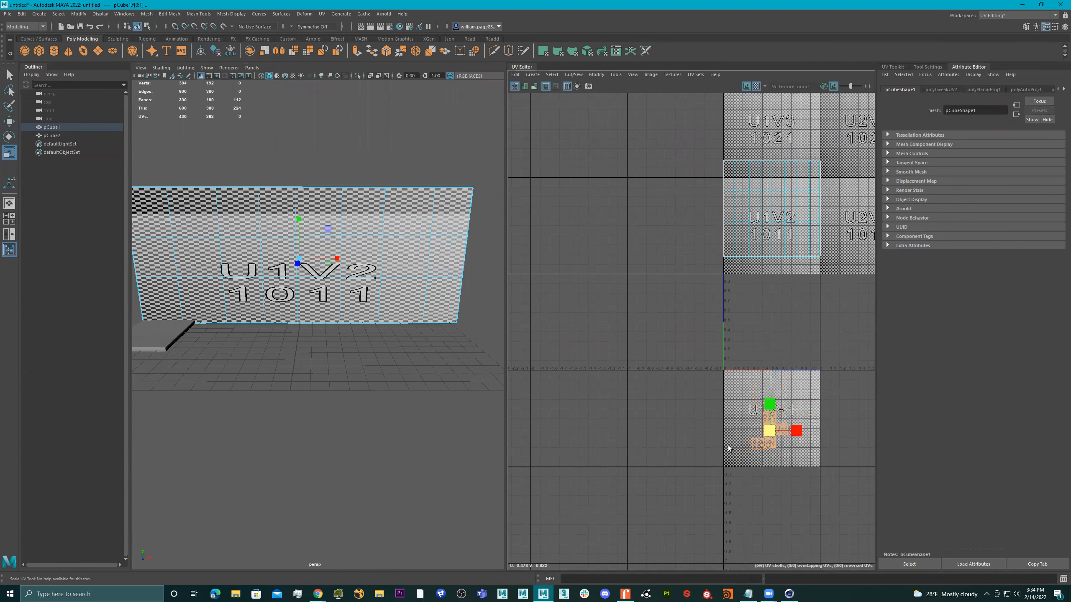
# Step: Examine in wireframe display which wall faces belong to the large front shell and to the small shells
pyautogui.keyDown('alt'); pyautogui.moveTo(362, 283); pyautogui.dragTo(337, 277); pyautogui.keyUp('alt')
pyautogui.click(750, 203)
pyautogui.press('4')
pyautogui.moveTo(835, 383); pyautogui.dragTo(695, 483)
pyautogui.keyDown('alt'); pyautogui.moveTo(281, 344); pyautogui.dragTo(313, 333); pyautogui.keyUp('alt')
pyautogui.keyDown('alt'); pyautogui.moveTo(809, 330); pyautogui.dragTo(780, 357, button='middle'); pyautogui.keyUp('alt')
# Step: Select the large front shell and stretch it horizontally until the wall's checkers are square in shaded display
pyautogui.doubleClick(738, 251)
pyautogui.keyDown('alt'); pyautogui.moveTo(394, 327); pyautogui.dragTo(365, 324); pyautogui.keyUp('alt')
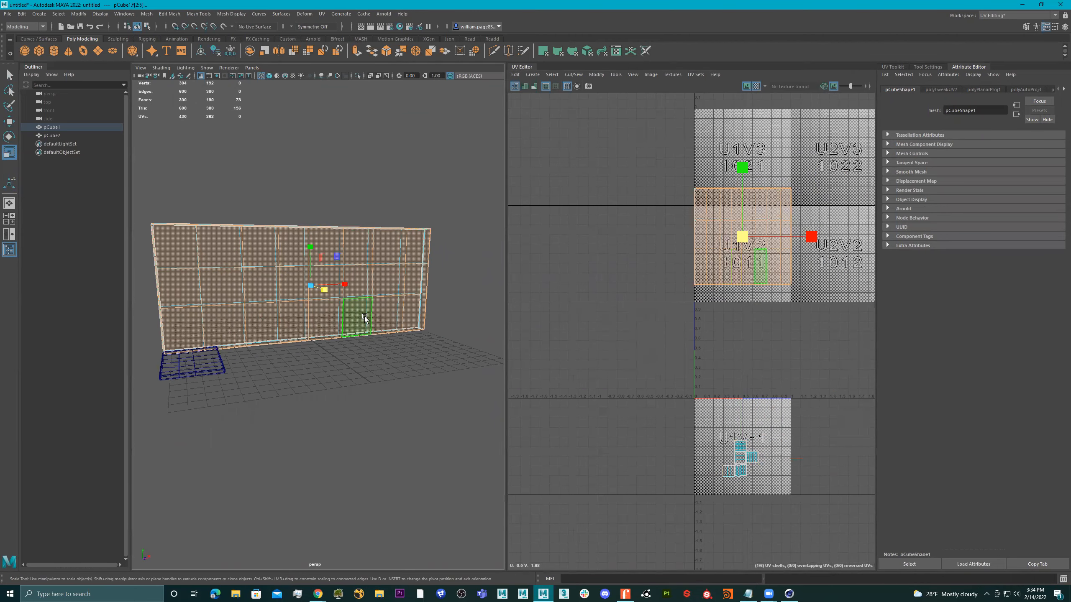
pyautogui.press('5')
pyautogui.scroll(8, 365, 319)
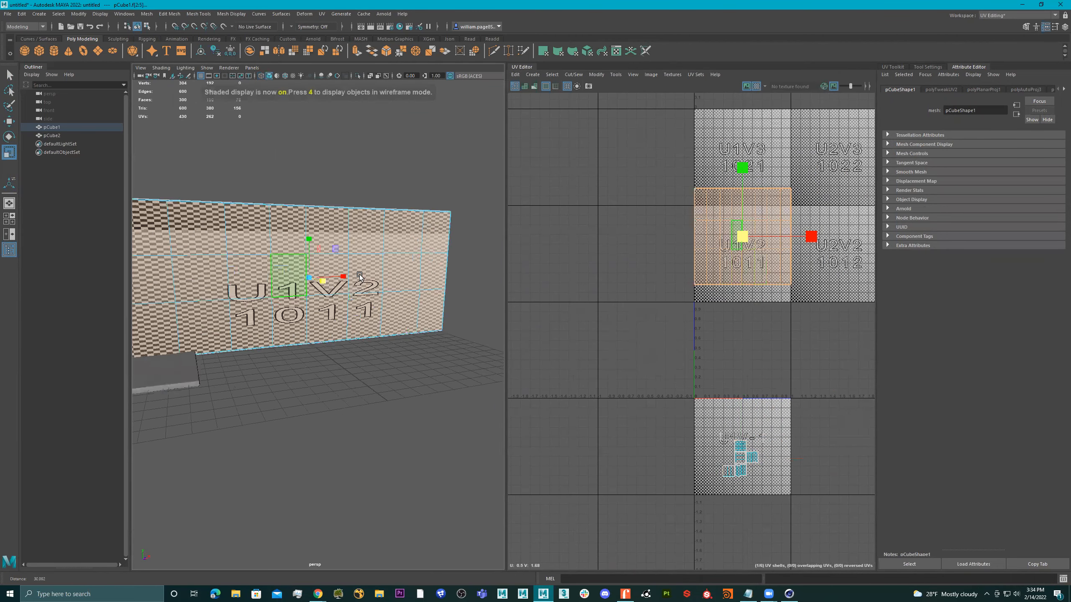
pyautogui.scroll(10, 381, 296)
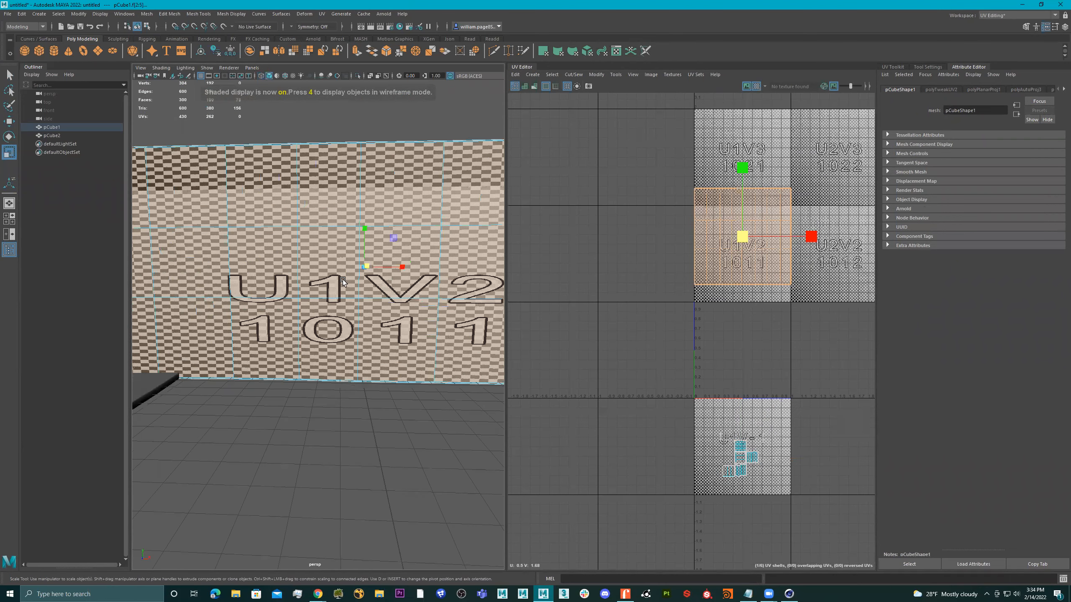
pyautogui.keyDown('alt'); pyautogui.moveTo(376, 292); pyautogui.dragTo(365, 318, button='middle'); pyautogui.keyUp('alt')
pyautogui.keyDown('alt'); pyautogui.moveTo(365, 318); pyautogui.dragTo(371, 310); pyautogui.keyUp('alt')
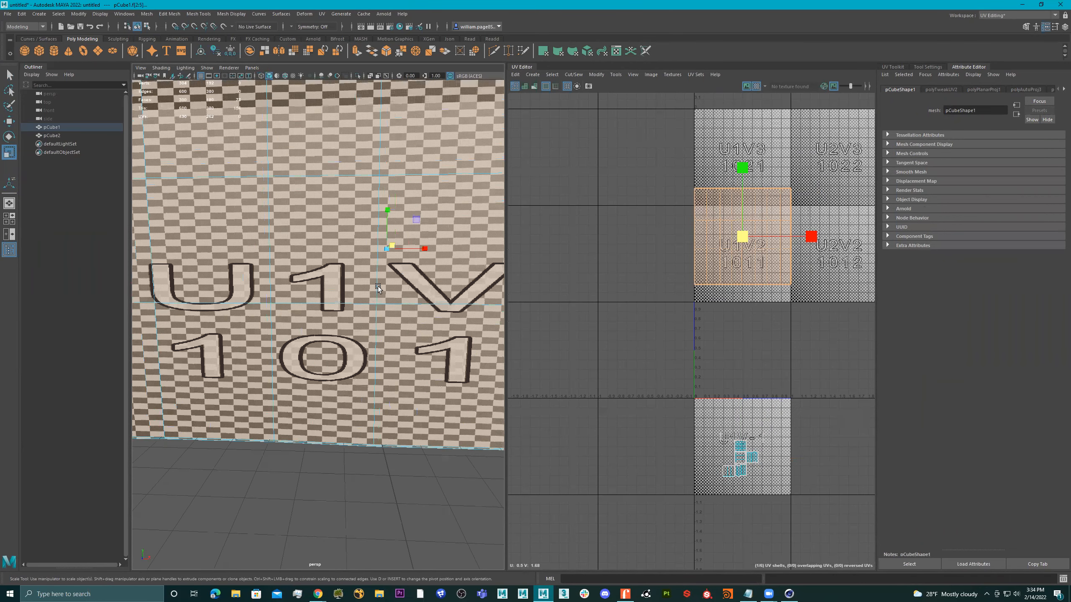
pyautogui.press('f')
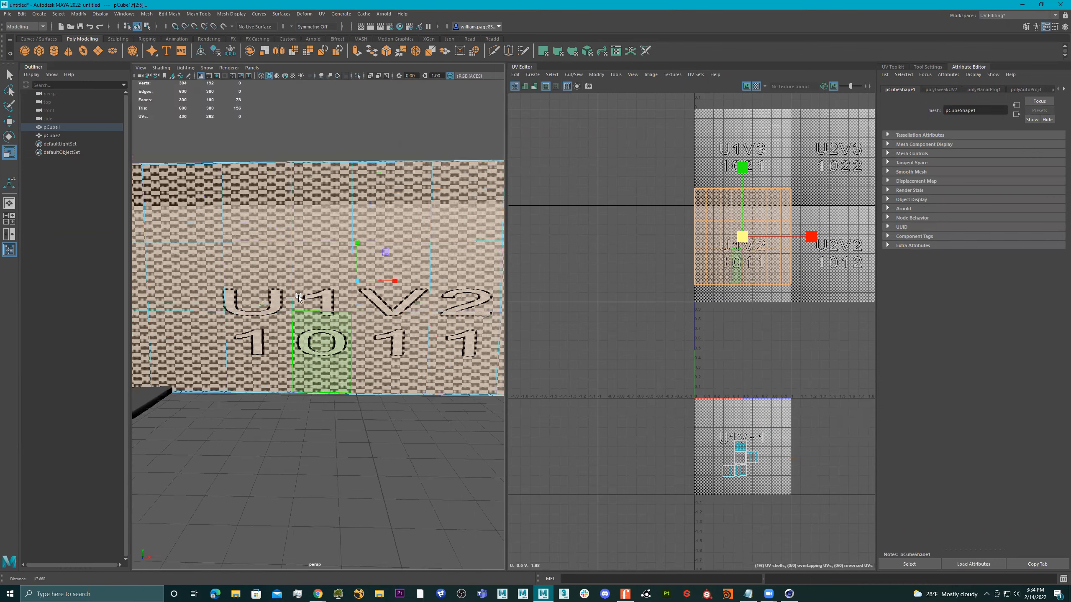
pyautogui.moveTo(806, 239); pyautogui.dragTo(874, 245)
pyautogui.keyDown('alt'); pyautogui.moveTo(294, 278); pyautogui.dragTo(858, 218, button='right'); pyautogui.keyUp('alt')
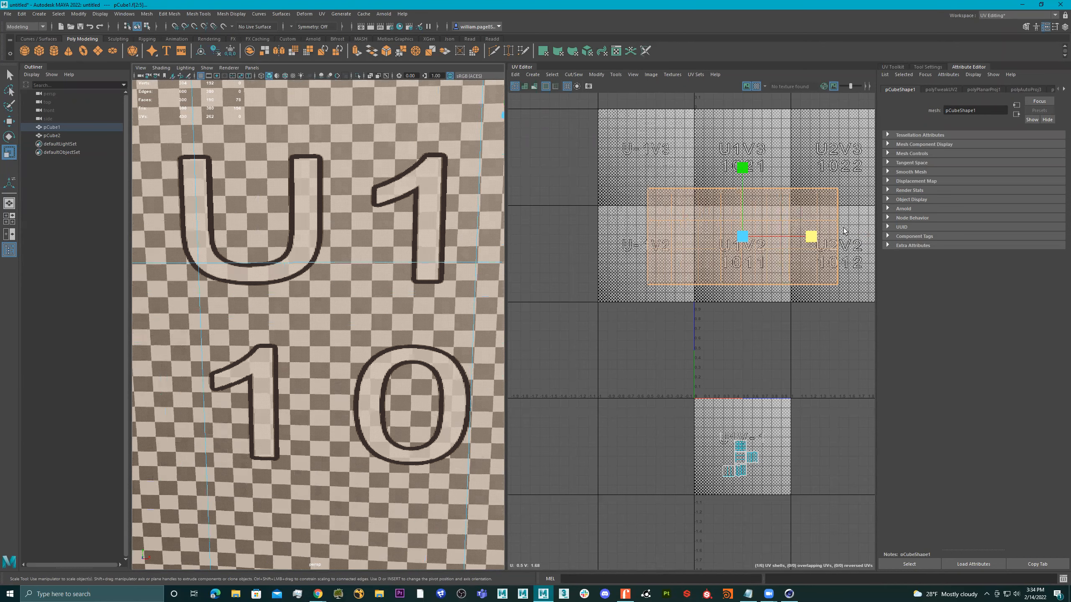
pyautogui.moveTo(816, 239)
pyautogui.mouseDown()
pyautogui.moveTo(892, 246)
pyautogui.moveTo(718, 246)
pyautogui.moveTo(832, 248)
pyautogui.mouseUp()
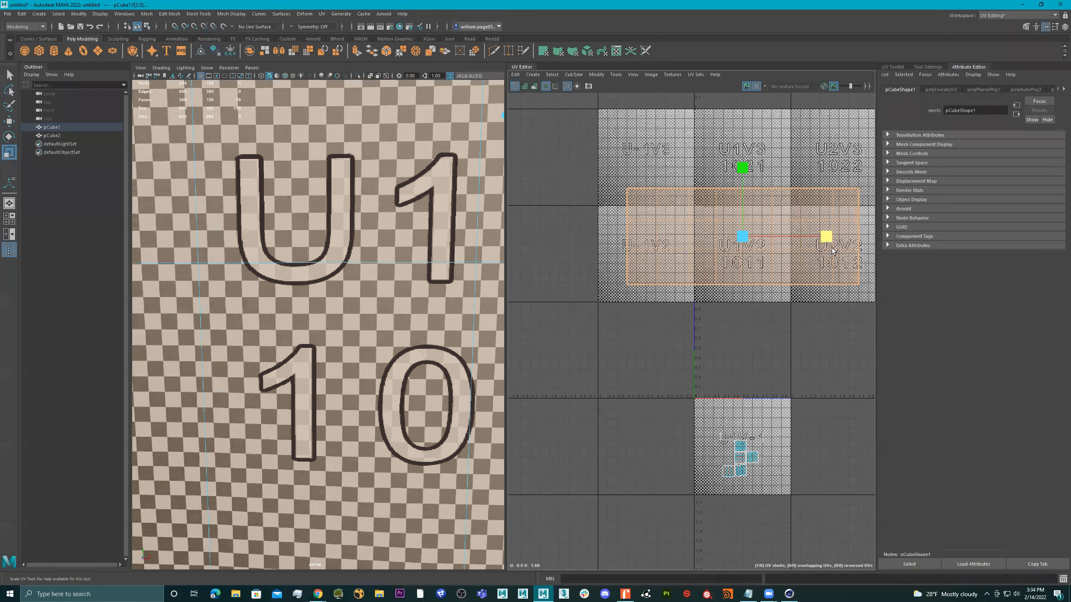
# Step: Select the wall's large front UV shell and scale it down uniformly to the width of one UV tile
pyautogui.keyDown('alt'); pyautogui.moveTo(810, 328); pyautogui.dragTo(783, 353, button='right'); pyautogui.keyUp('alt')
pyautogui.keyDown('alt'); pyautogui.moveTo(798, 351); pyautogui.dragTo(796, 304, button='middle'); pyautogui.keyUp('alt')
pyautogui.moveTo(823, 320); pyautogui.dragTo(652, 477)
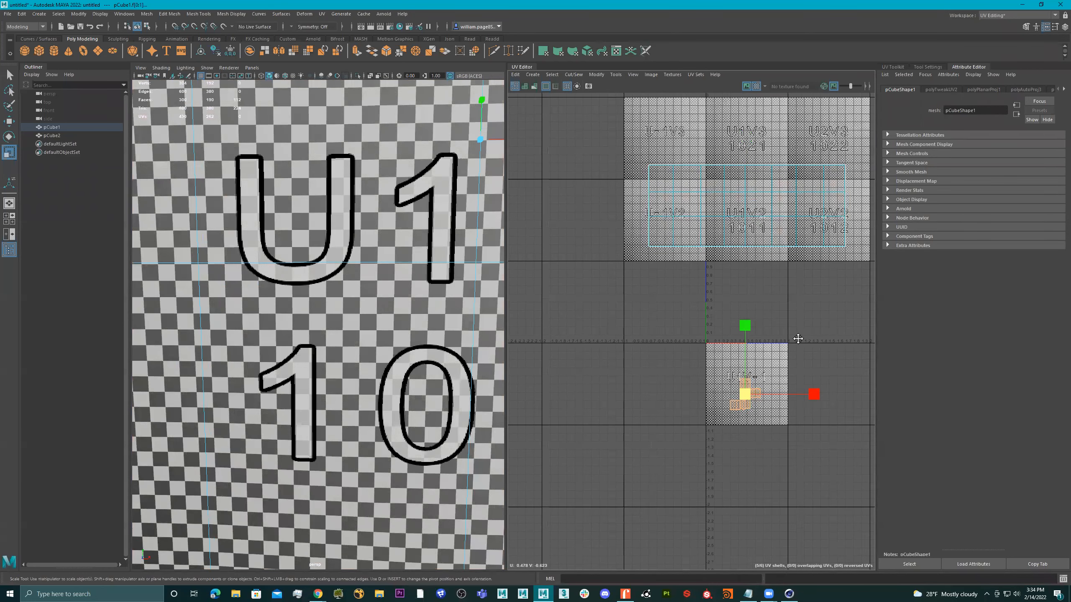
pyautogui.keyDown('alt'); pyautogui.moveTo(798, 339); pyautogui.dragTo(759, 400, button='middle'); pyautogui.keyUp('alt')
pyautogui.click(731, 285)
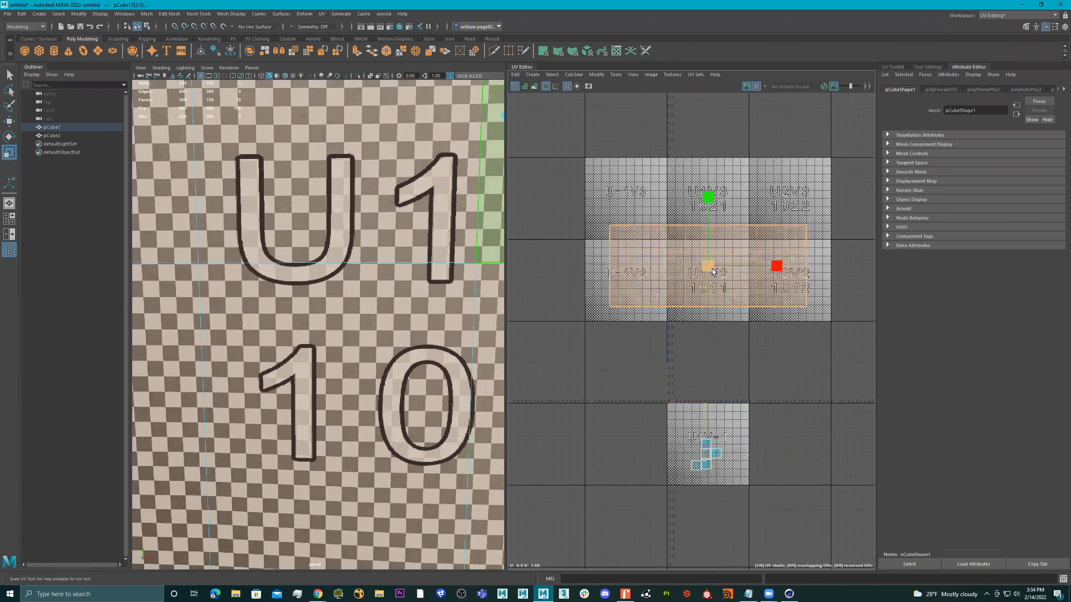
pyautogui.moveTo(703, 272); pyautogui.dragTo(666, 294)
# Step: Move the front shell straight down into the 0–1 tile so the U1V1 1001 label sits centred on the wall
pyautogui.press('w')
pyautogui.moveTo(711, 204); pyautogui.dragTo(706, 280)
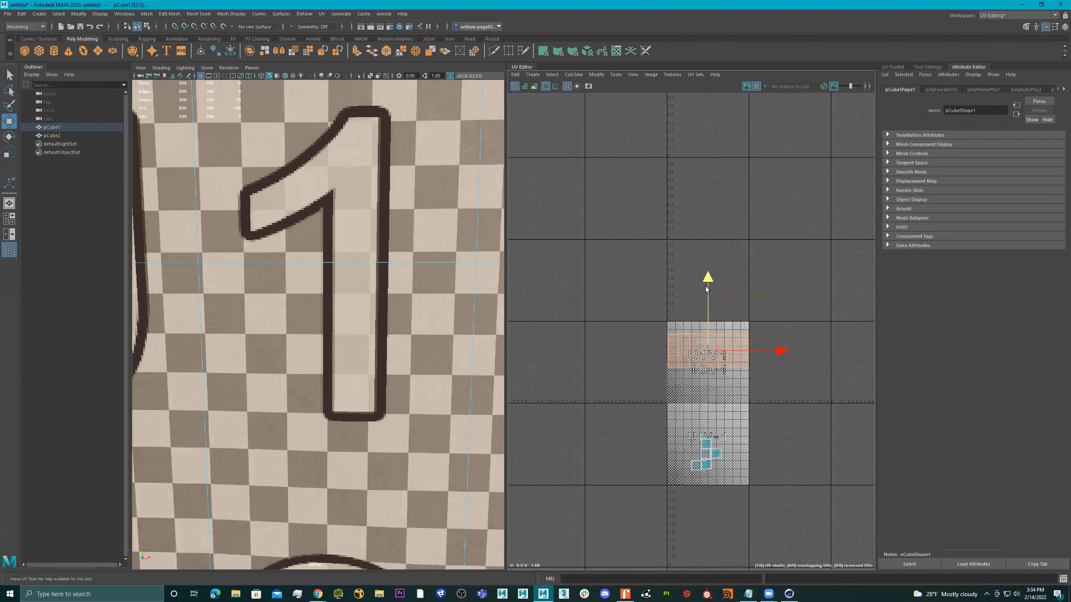
pyautogui.scroll(-10, 260, 291)
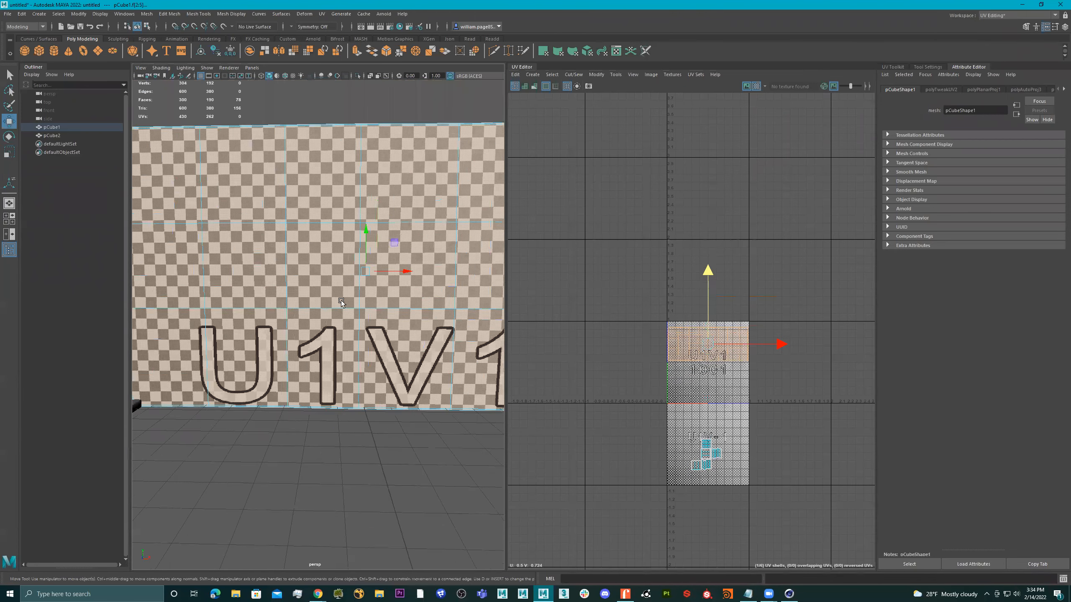
pyautogui.scroll(4, 691, 355)
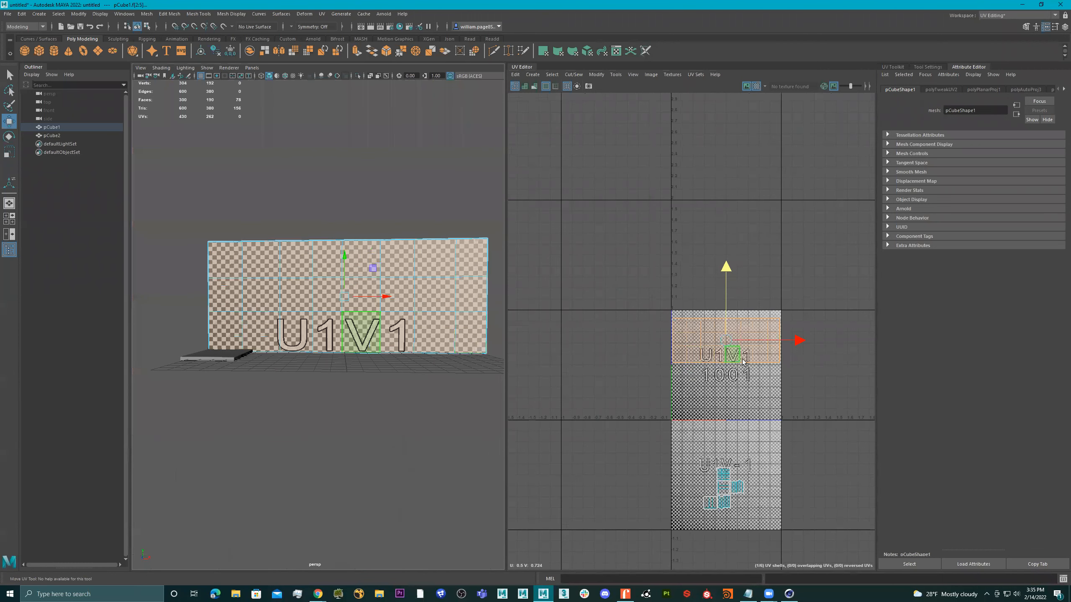
pyautogui.moveTo(728, 257); pyautogui.dragTo(727, 298)
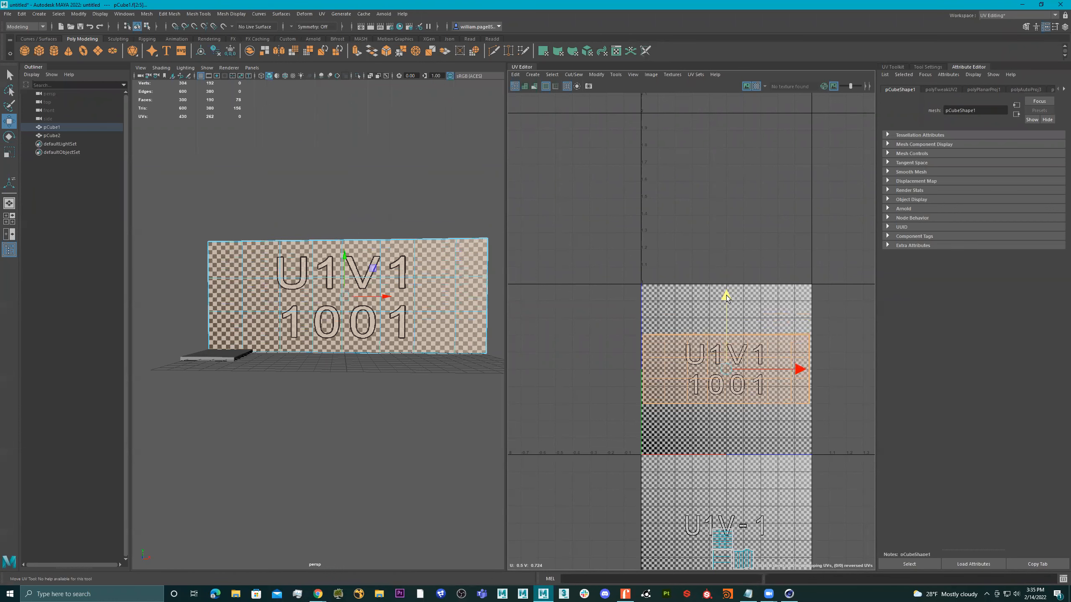
# Step: Try squeezing the front shell horizontally to compare the checkers on the wall, and undo the scaling
pyautogui.keyDown('alt'); pyautogui.moveTo(339, 313); pyautogui.dragTo(366, 322); pyautogui.keyUp('alt')
pyautogui.keyDown('alt'); pyautogui.moveTo(244, 283); pyautogui.dragTo(349, 292, button='right'); pyautogui.keyUp('alt')
pyautogui.keyDown('alt'); pyautogui.moveTo(433, 295); pyautogui.dragTo(385, 301); pyautogui.keyUp('alt')
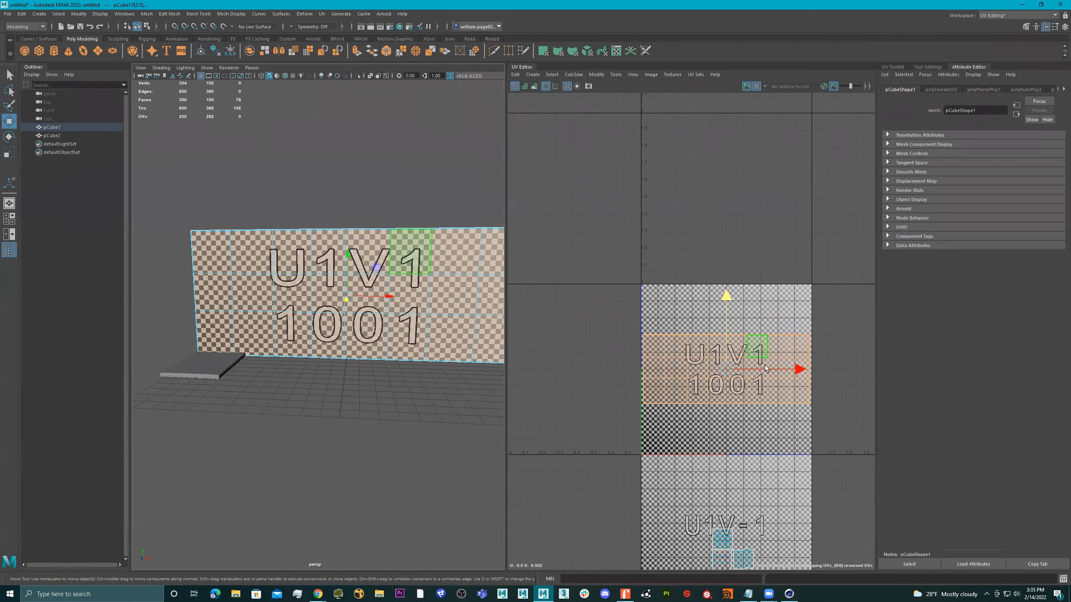
pyautogui.keyDown('alt'); pyautogui.moveTo(367, 270); pyautogui.dragTo(392, 274); pyautogui.keyUp('alt')
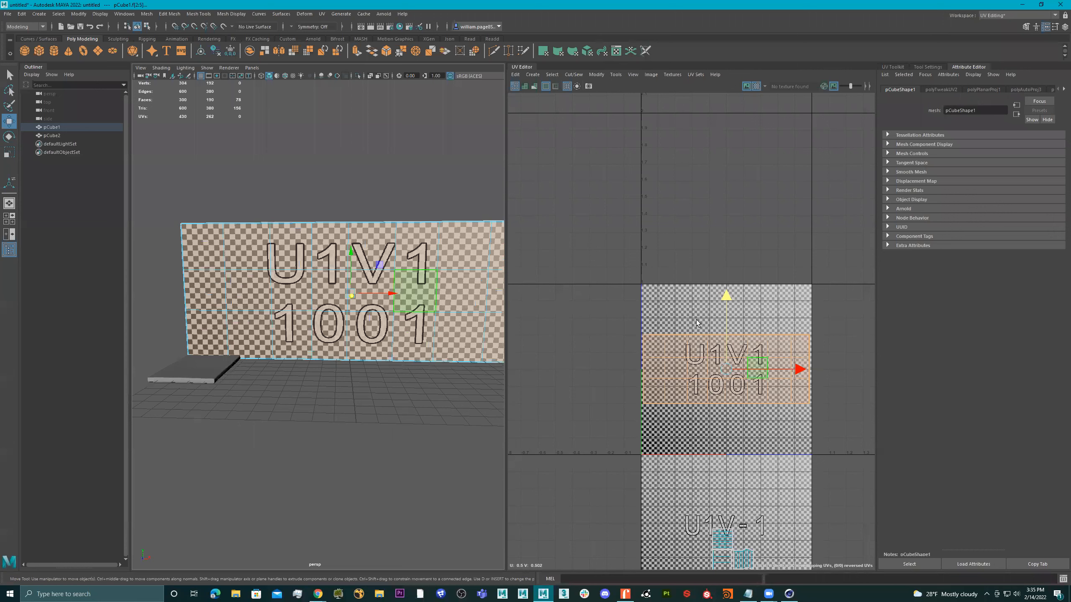
pyautogui.press('r')
pyautogui.moveTo(788, 370); pyautogui.dragTo(742, 376)
pyautogui.hotkey('ctrl', 'z')
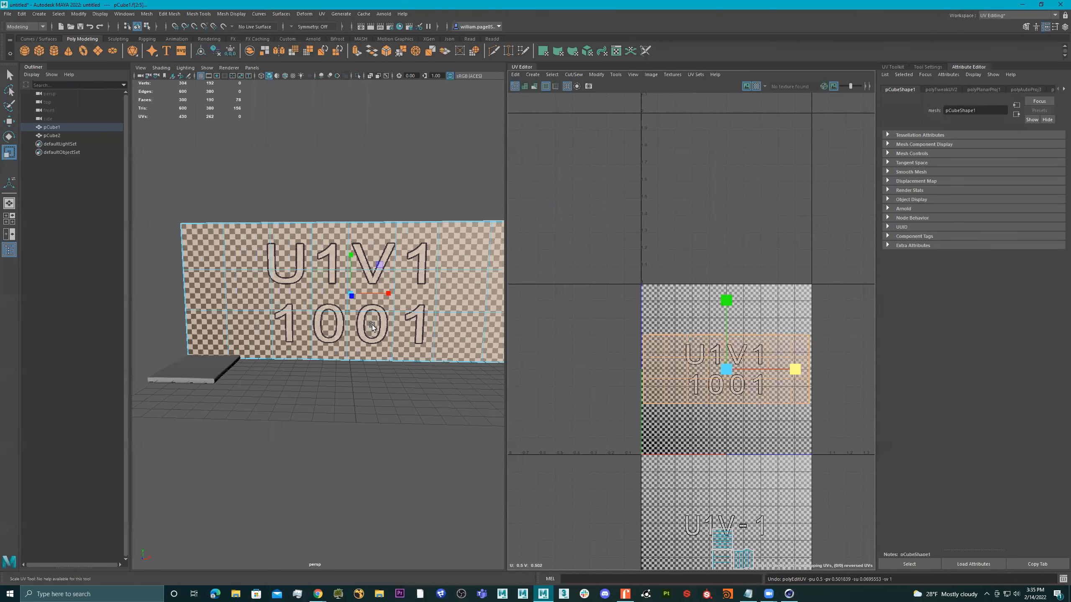
# Step: Move the front shell into the upper half of the 0–1 tile and scale it up slightly to fill the tile's width
pyautogui.keyDown('alt'); pyautogui.moveTo(340, 269); pyautogui.dragTo(362, 274); pyautogui.keyUp('alt')
pyautogui.press('w')
pyautogui.moveTo(727, 318); pyautogui.dragTo(726, 266)
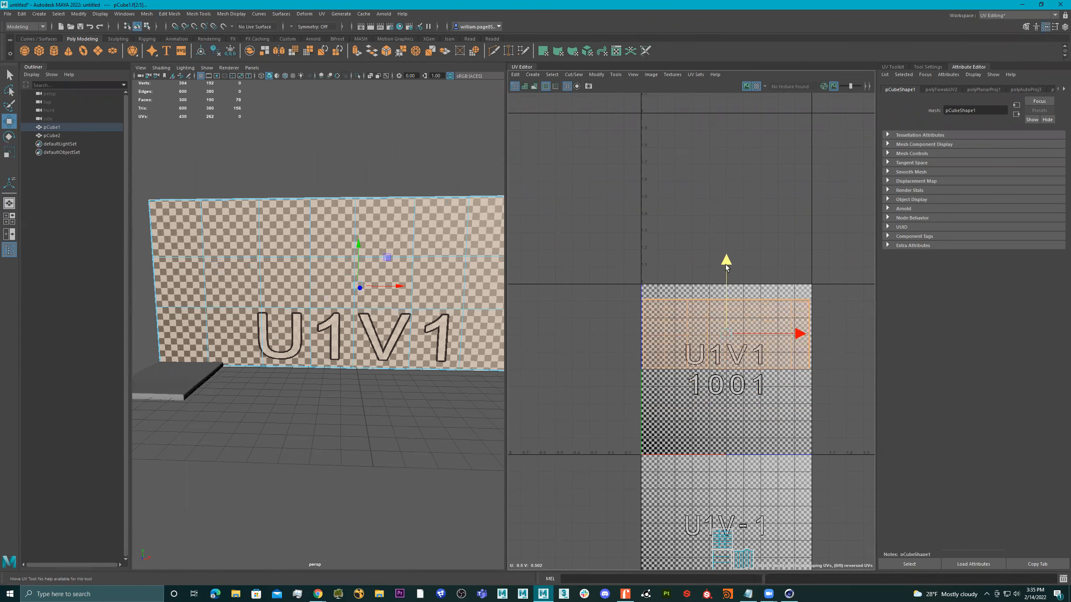
pyautogui.scroll(3, 825, 318)
pyautogui.press('r')
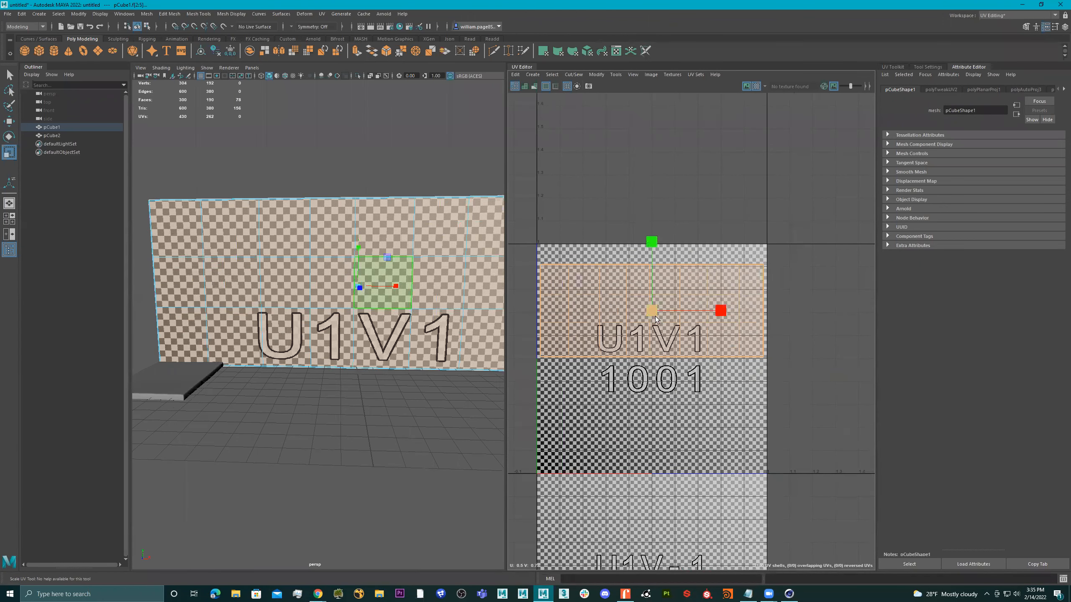
pyautogui.moveTo(650, 313); pyautogui.dragTo(651, 316)
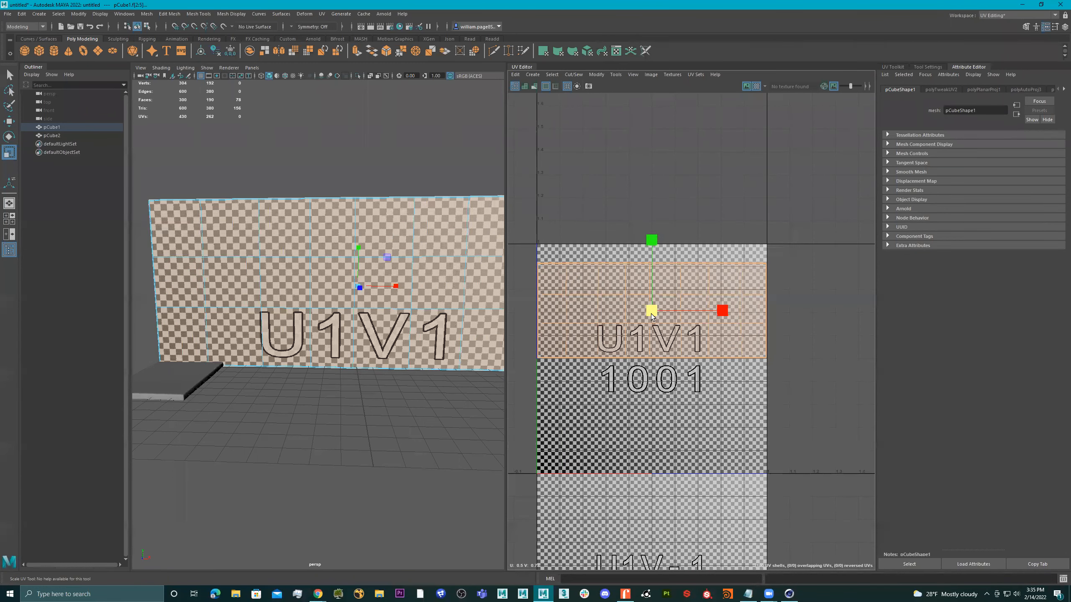
# Step: Select the wall's small UV shells and move them up into the 0–1 tile, below the front shell
pyautogui.scroll(-5, 725, 368)
pyautogui.moveTo(749, 416); pyautogui.dragTo(600, 541)
pyautogui.press('w')
pyautogui.moveTo(682, 464); pyautogui.dragTo(690, 367)
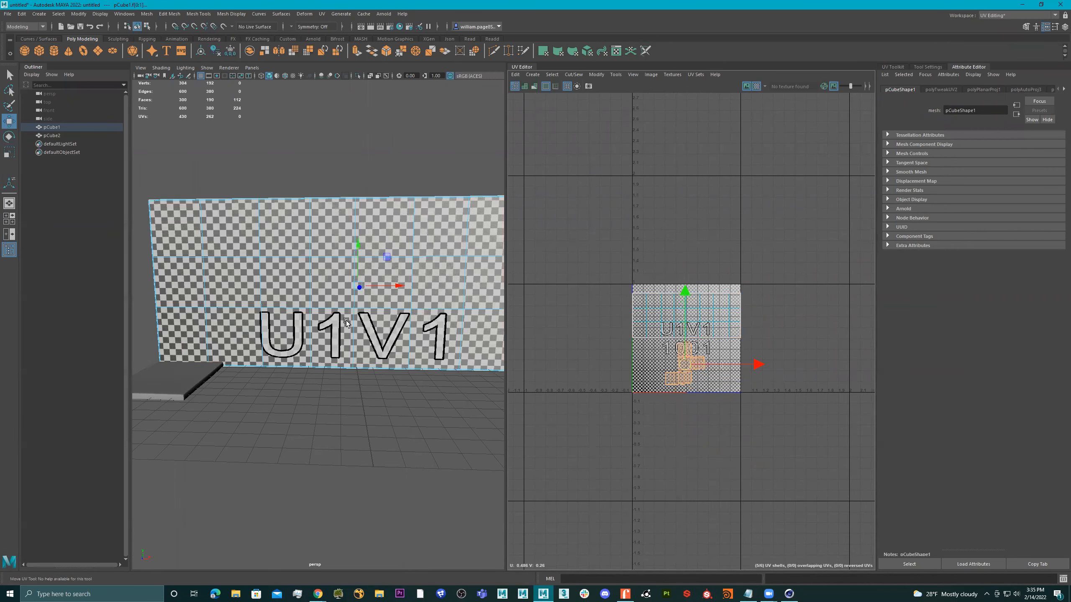
# Step: Return the wall to object mode and rename it "wall"
pyautogui.scroll(-4, 345, 321)
pyautogui.keyDown('alt'); pyautogui.moveTo(346, 321); pyautogui.dragTo(366, 319); pyautogui.keyUp('alt')
pyautogui.moveTo(328, 283); pyautogui.dragTo(357, 228, button='right')
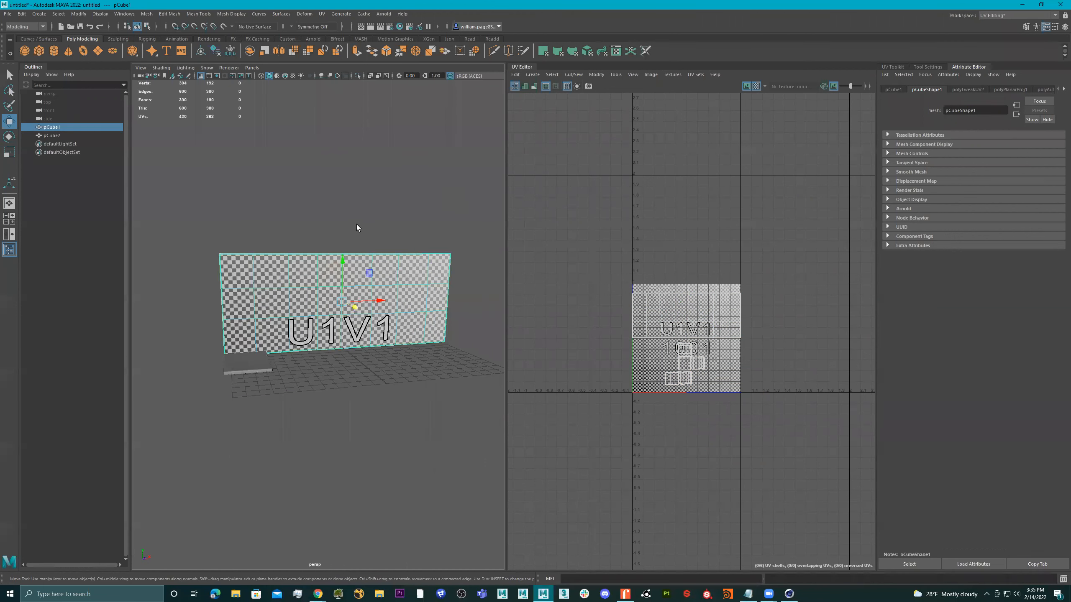
pyautogui.doubleClick(62, 128)
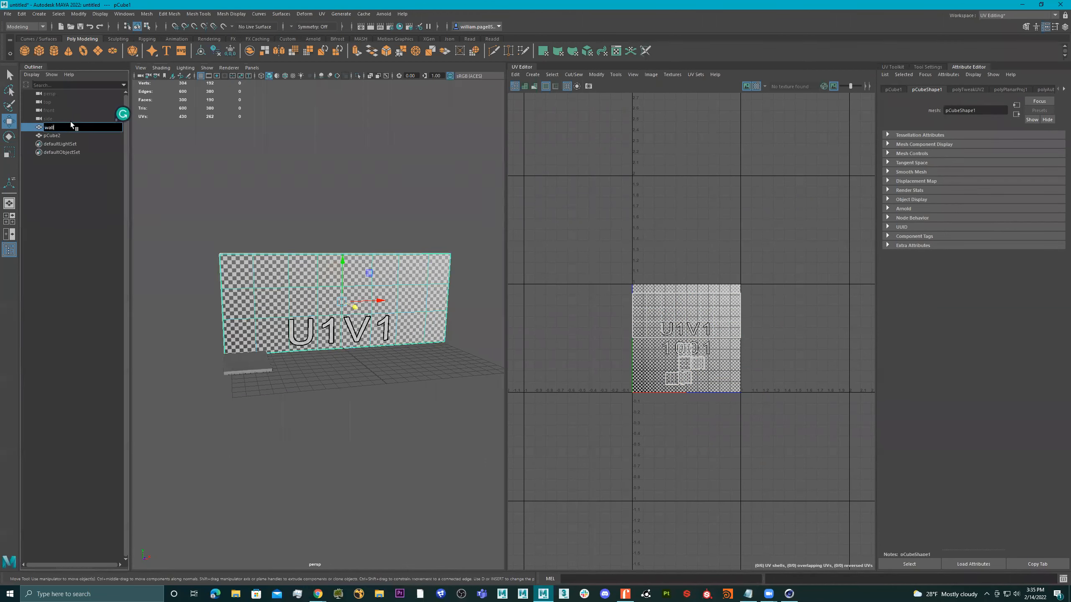
pyautogui.press('Return')
# Step: Select the floor slab, duplicate it, and slide the copy along the wall until it sits edge to edge with the original
pyautogui.keyDown('alt'); pyautogui.moveTo(219, 295); pyautogui.dragTo(231, 377); pyautogui.keyUp('alt')
pyautogui.click(231, 380)
pyautogui.keyDown('alt'); pyautogui.moveTo(293, 369); pyautogui.dragTo(299, 375); pyautogui.keyUp('alt')
pyautogui.keyDown('alt'); pyautogui.moveTo(299, 375); pyautogui.dragTo(320, 349, button='middle'); pyautogui.keyUp('alt')
pyautogui.keyDown('alt'); pyautogui.moveTo(320, 349); pyautogui.dragTo(345, 350, button='right'); pyautogui.keyUp('alt')
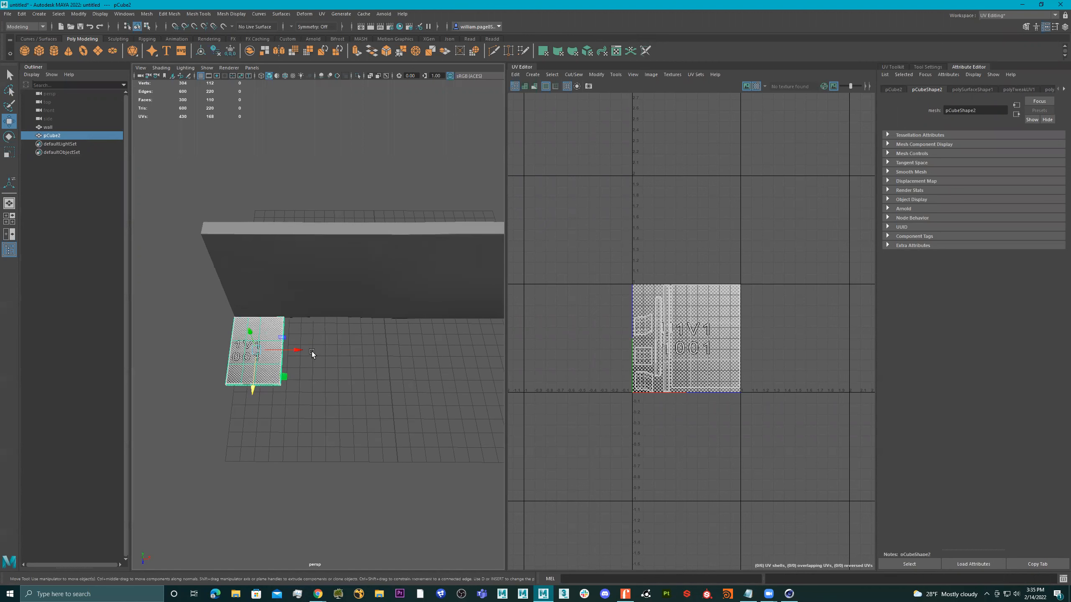
pyautogui.moveTo(295, 351); pyautogui.dragTo(339, 351)
pyautogui.hotkey('ctrl', 'z')
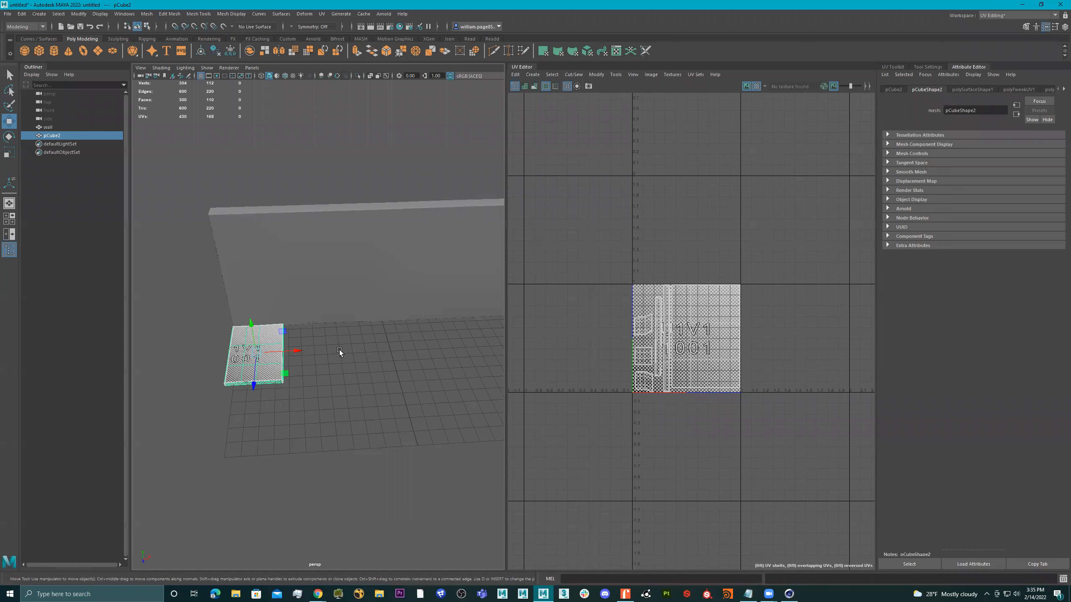
pyautogui.hotkey('ctrl', 'd')
pyautogui.moveTo(293, 353); pyautogui.dragTo(347, 355)
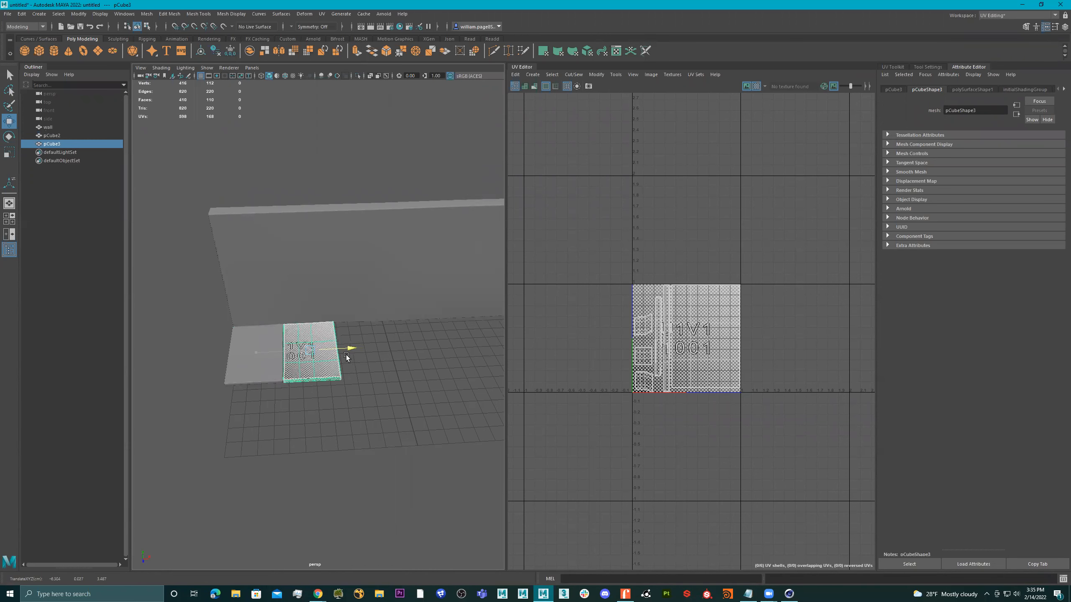
# Step: Select both slabs and duplicate the pair twice, sliding each new pair along the wall to form a row of six
pyautogui.moveTo(393, 435); pyautogui.dragTo(229, 366)
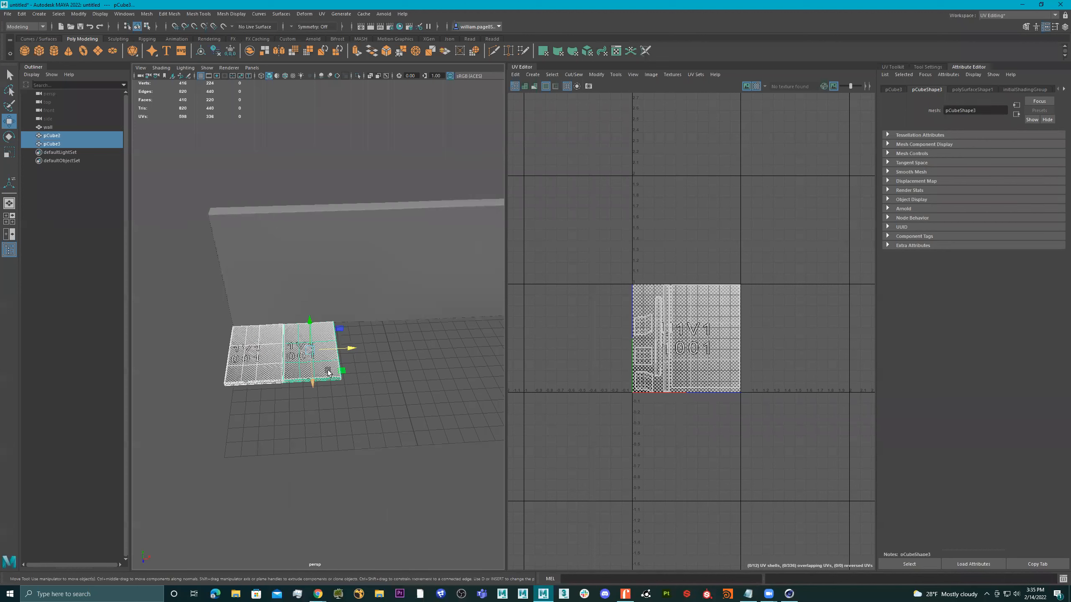
pyautogui.hotkey('ctrl', 'd')
pyautogui.moveTo(346, 351); pyautogui.dragTo(452, 350)
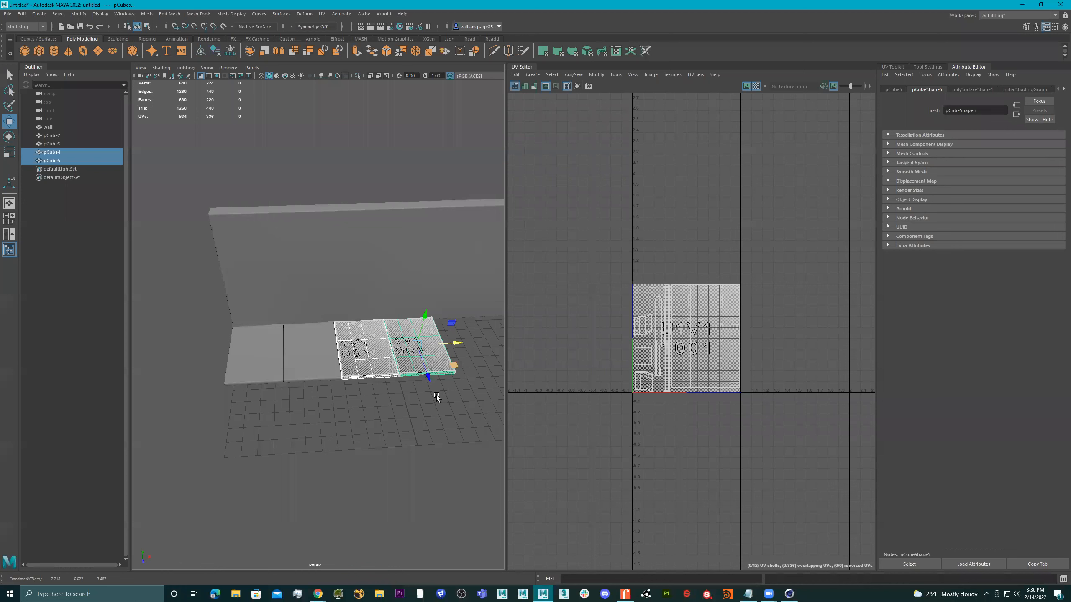
pyautogui.keyDown('alt'); pyautogui.moveTo(437, 396); pyautogui.dragTo(382, 394, button='middle'); pyautogui.keyUp('alt')
pyautogui.keyDown('alt'); pyautogui.moveTo(381, 394); pyautogui.dragTo(365, 361, button='right'); pyautogui.keyUp('alt')
pyautogui.hotkey('ctrl', 'd')
pyautogui.moveTo(358, 341); pyautogui.dragTo(444, 345)
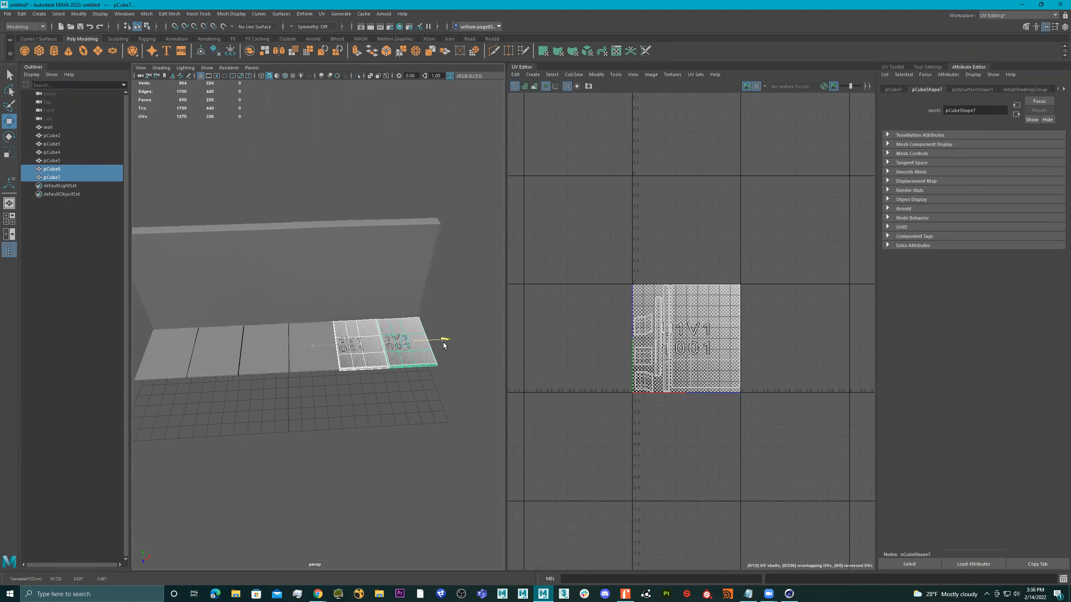
# Step: Select individual slabs in the row and nudge them along the wall to close the gaps between them
pyautogui.keyDown('alt'); pyautogui.moveTo(207, 361); pyautogui.dragTo(281, 359, button='middle'); pyautogui.keyUp('alt')
pyautogui.click(244, 355)
pyautogui.moveTo(280, 349); pyautogui.dragTo(297, 349)
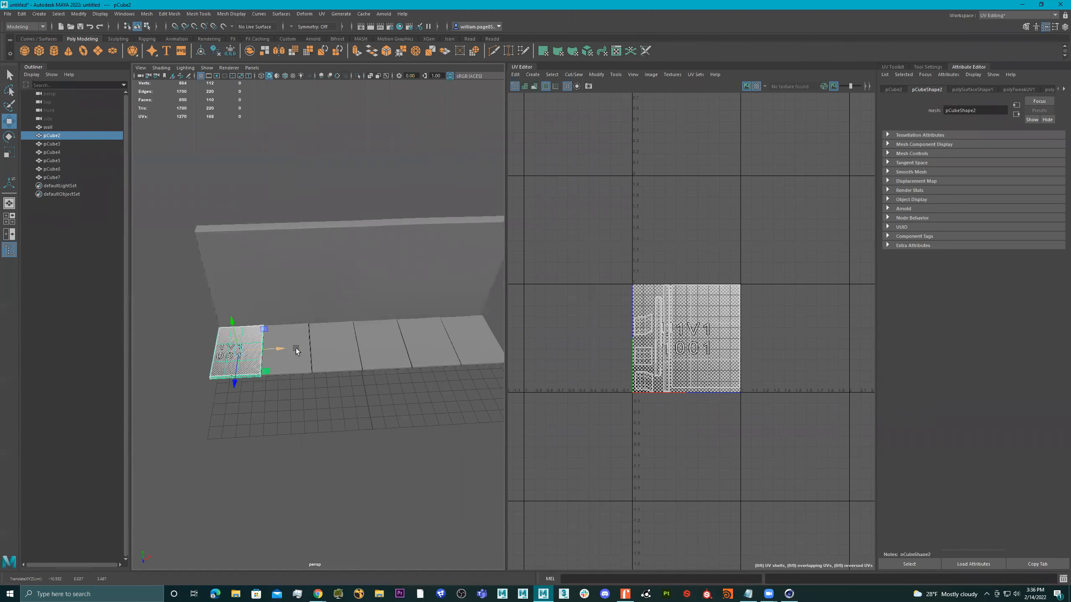
pyautogui.click(333, 346)
pyautogui.click(296, 357)
pyautogui.click(380, 350)
pyautogui.moveTo(417, 345); pyautogui.dragTo(418, 344)
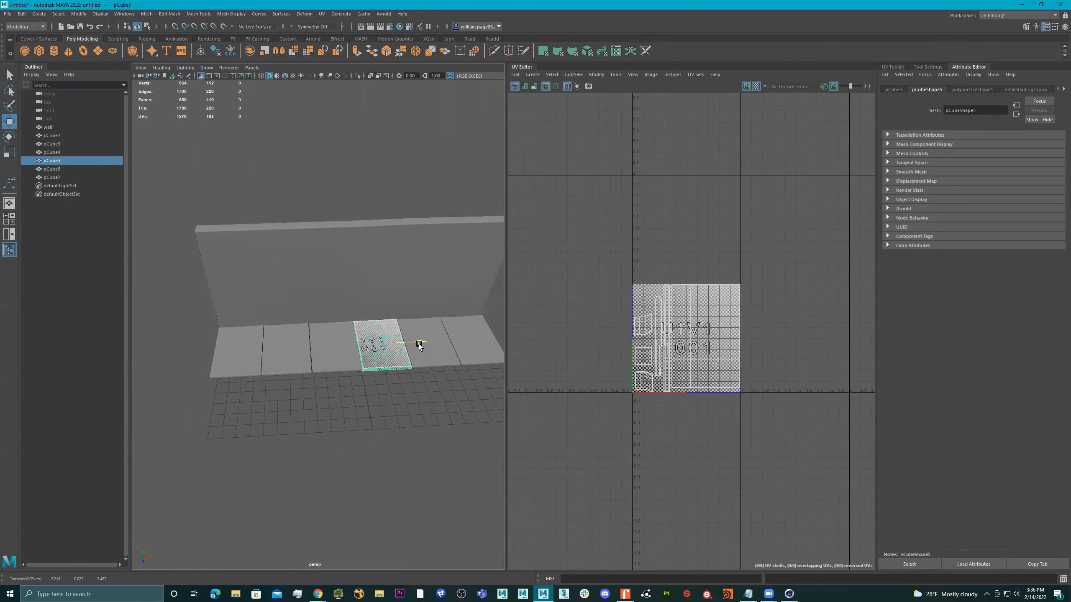